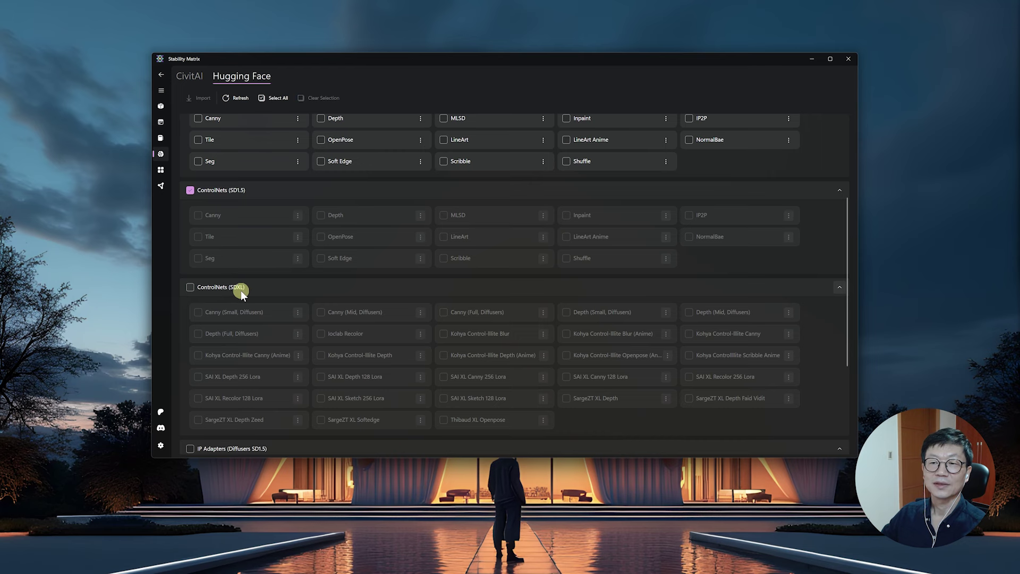
- Mark the ControlNets (SDXL), IP Adapters (Diffusers SD1.5), IP Adapters (Diffusers SDXL) and T2I Adapters (Diffusers) groups for import
{"action": "scroll", "coordinate": [204, 319], "scroll_direction": "down", "scroll_amount": 3}
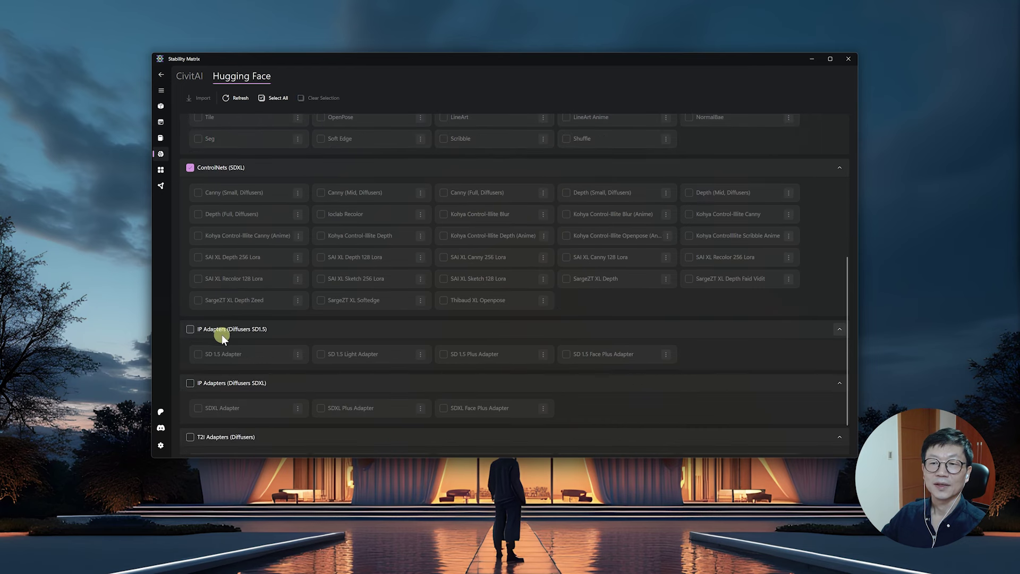
{"action": "left_click", "coordinate": [189, 330]}
{"action": "scroll", "coordinate": [197, 340], "scroll_direction": "down", "scroll_amount": 1}
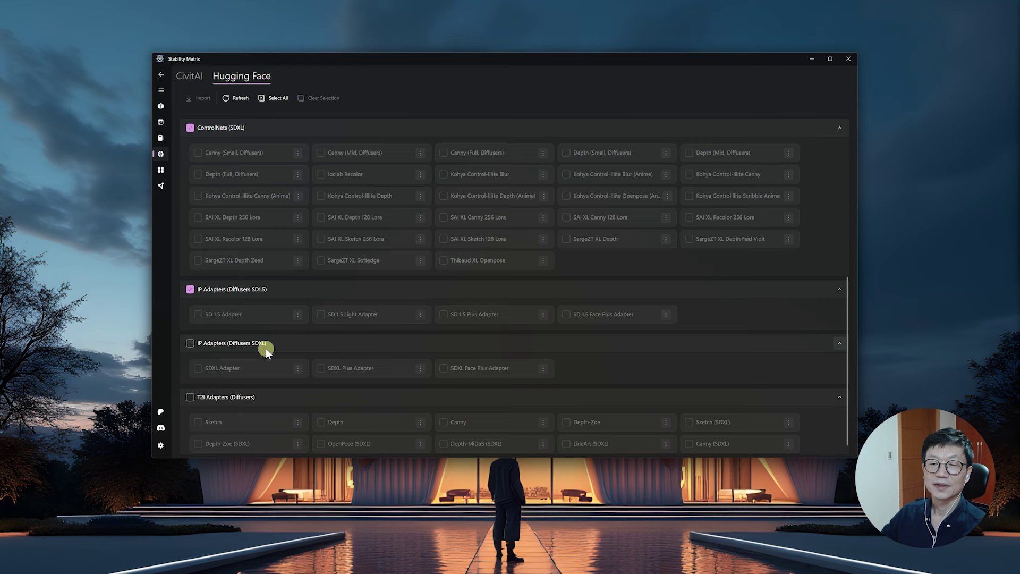
{"action": "left_click", "coordinate": [190, 344]}
{"action": "scroll", "coordinate": [194, 372], "scroll_direction": "down", "scroll_amount": 1}
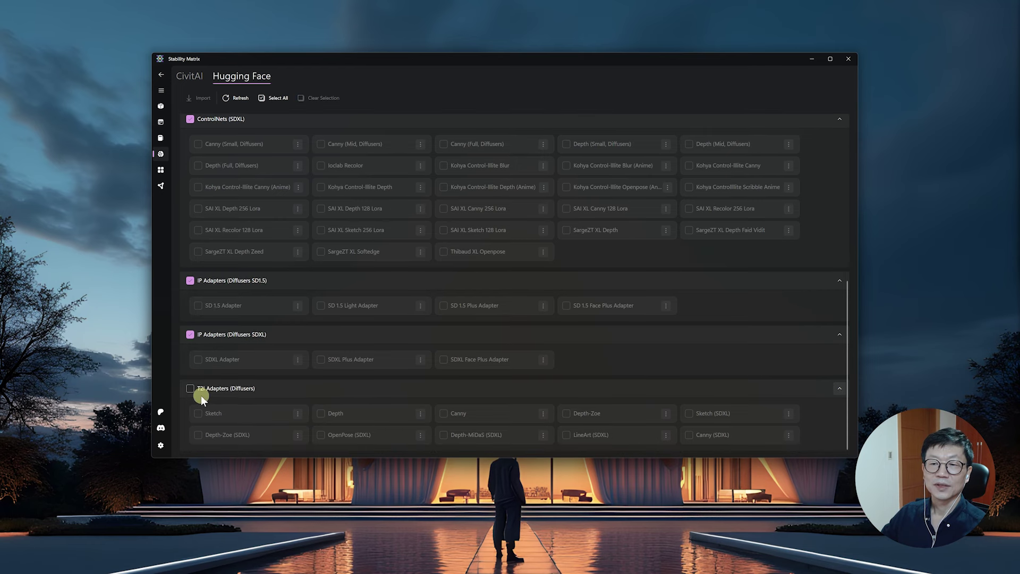
{"action": "left_click", "coordinate": [228, 395]}
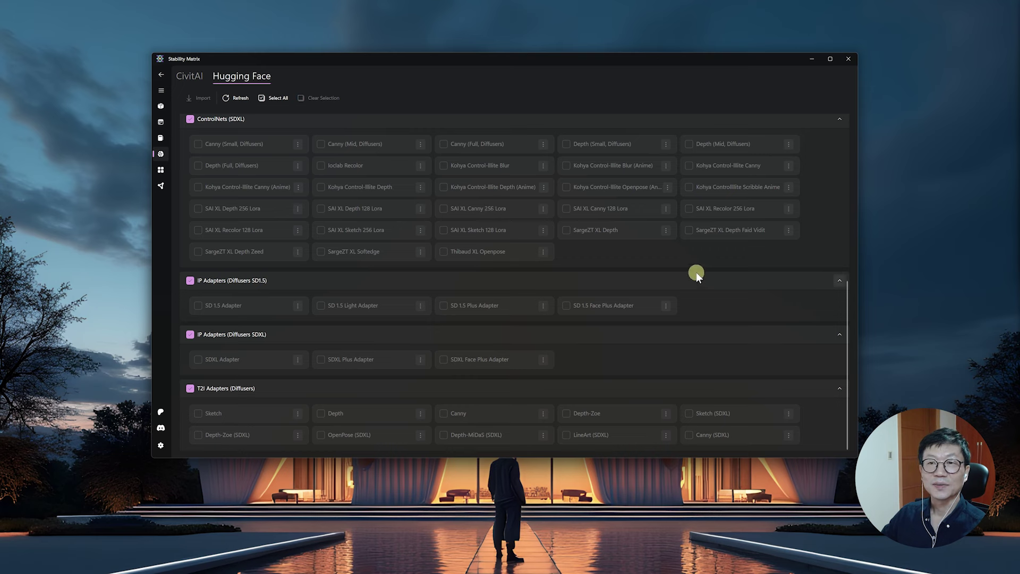
- Launch the WebUI Forge for Utube package from the installed packages
{"action": "left_click", "coordinate": [158, 107]}
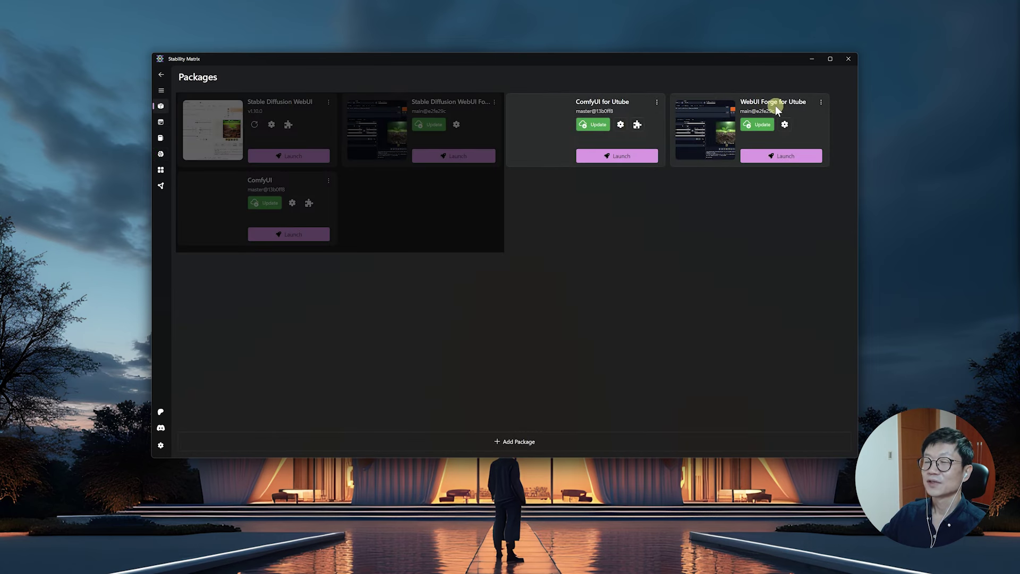
{"action": "left_click", "coordinate": [784, 157]}
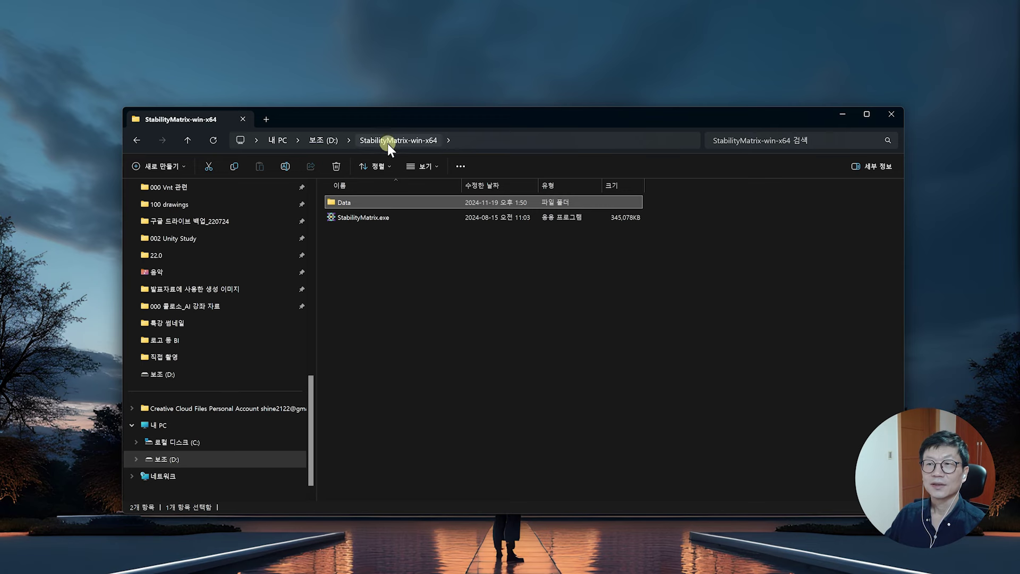
- In File Explorer, go from StabilityMatrix-win-x64 to Data\Models\ControlNet and look through the model files there
{"action": "double_click", "coordinate": [346, 202]}
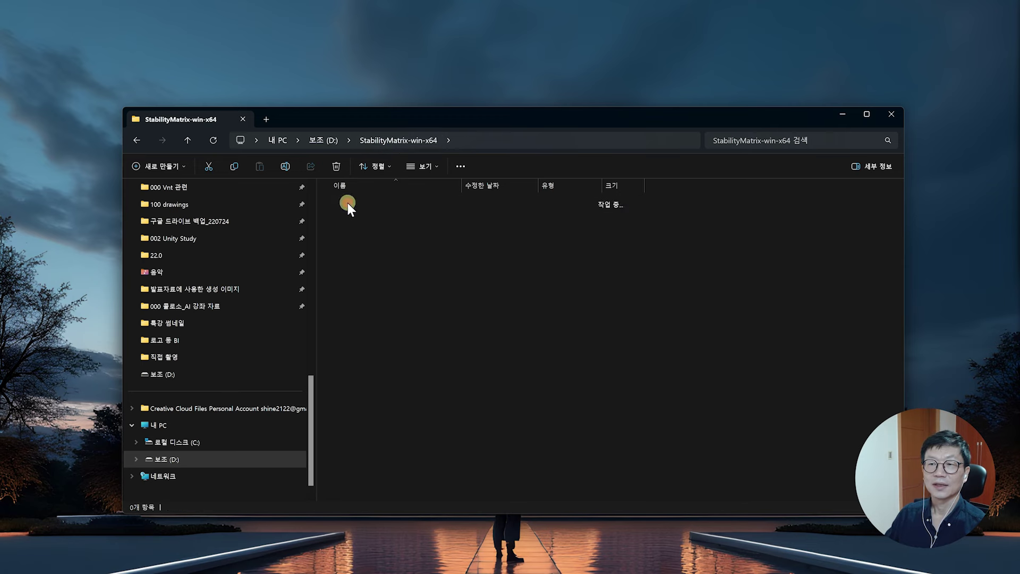
{"action": "double_click", "coordinate": [350, 248]}
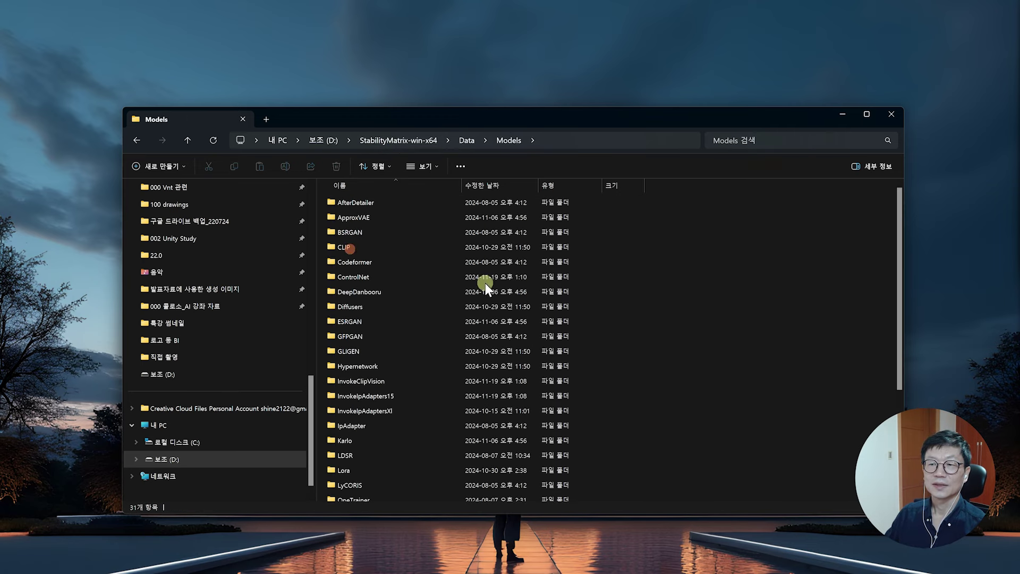
{"action": "double_click", "coordinate": [362, 278]}
{"action": "scroll", "coordinate": [452, 372], "scroll_direction": "down", "scroll_amount": 5}
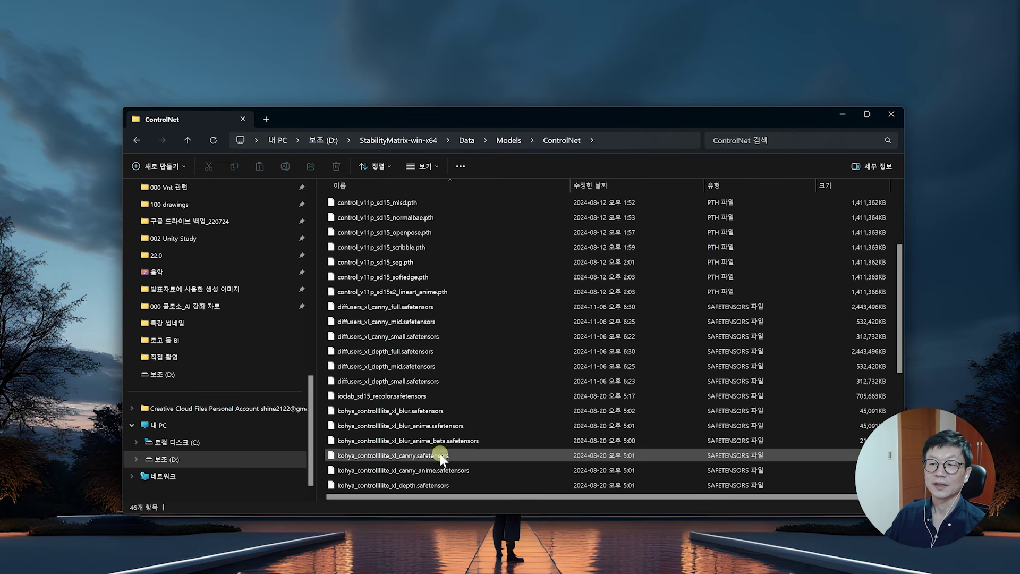
- Return to the Models folder and open the InvokeIpAdapters15 folder to inspect the IP adapter models
{"action": "left_click", "coordinate": [507, 141]}
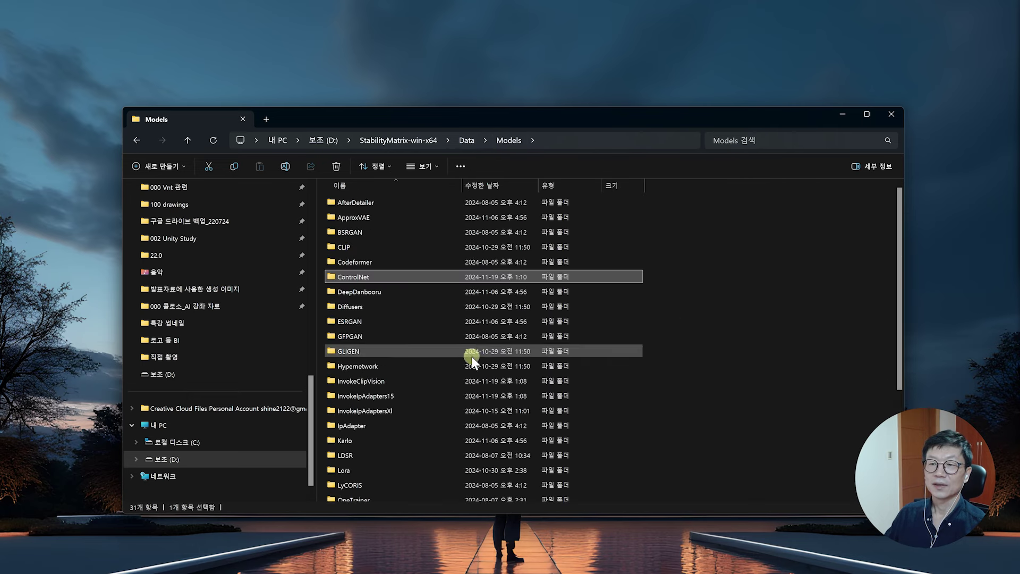
{"action": "scroll", "coordinate": [425, 348], "scroll_direction": "down", "scroll_amount": 1}
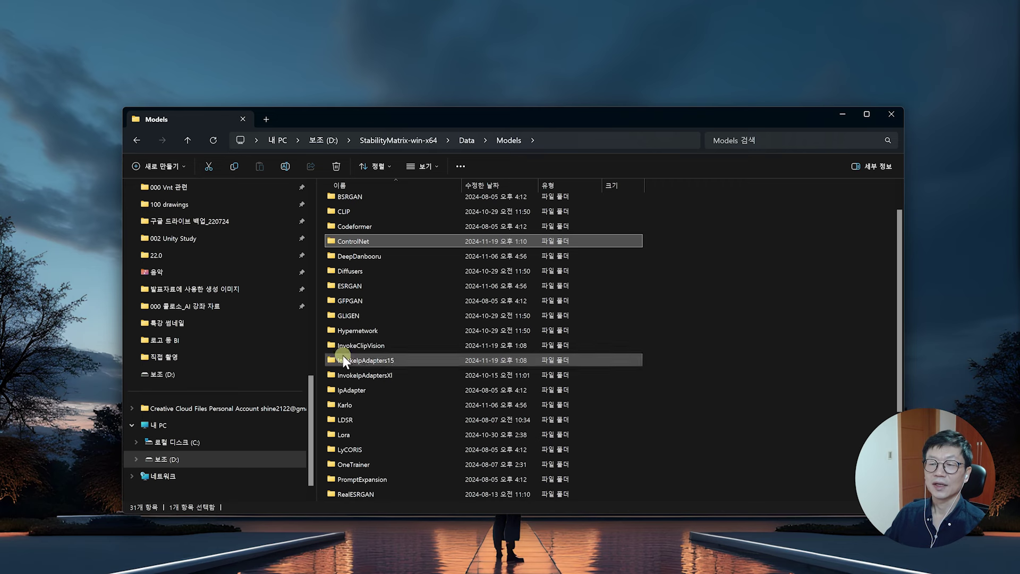
{"action": "mouse_move", "coordinate": [366, 364]}
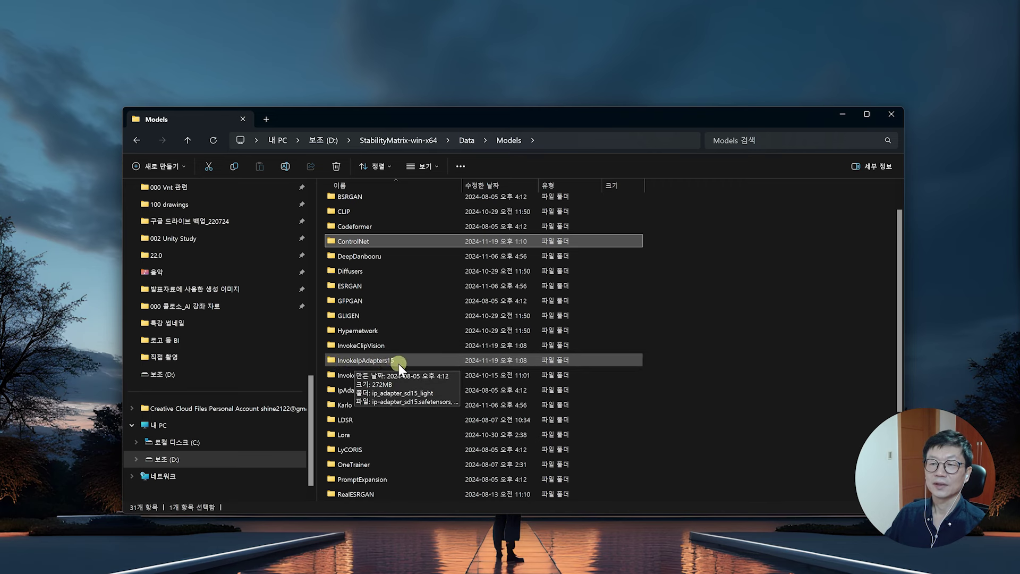
{"action": "double_click", "coordinate": [362, 358]}
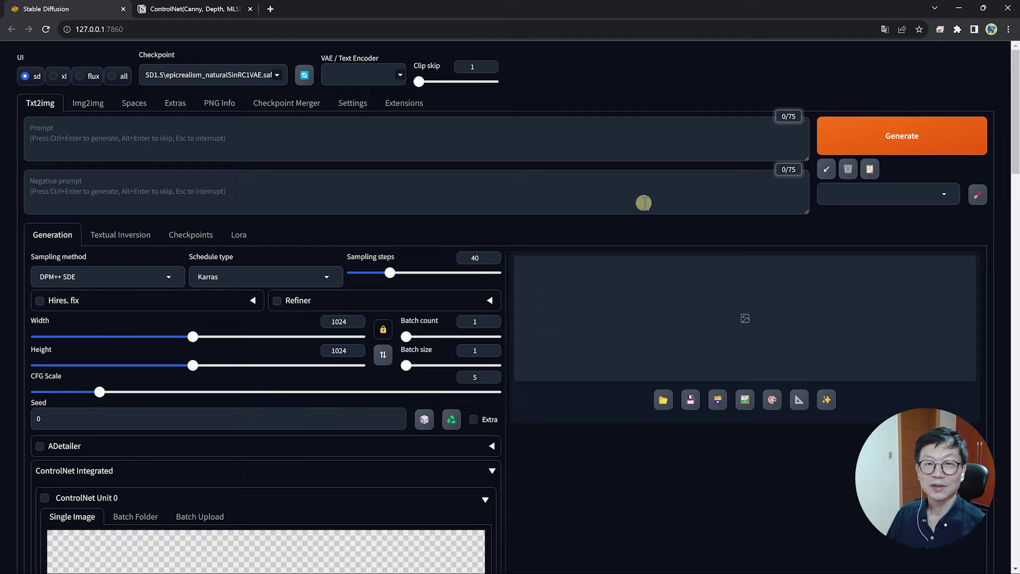
- On the Notion ControlNet notes page, start the epiCRealism checkpoint download from the civitai.com link under the checkpoint section
{"action": "left_click", "coordinate": [201, 9]}
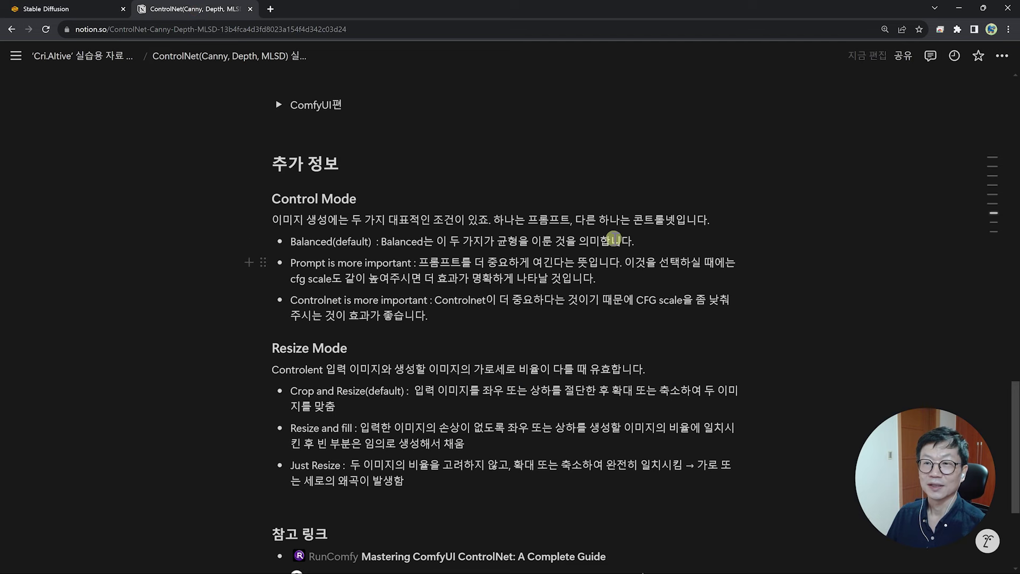
{"action": "scroll", "coordinate": [613, 239], "scroll_direction": "up", "scroll_amount": 15}
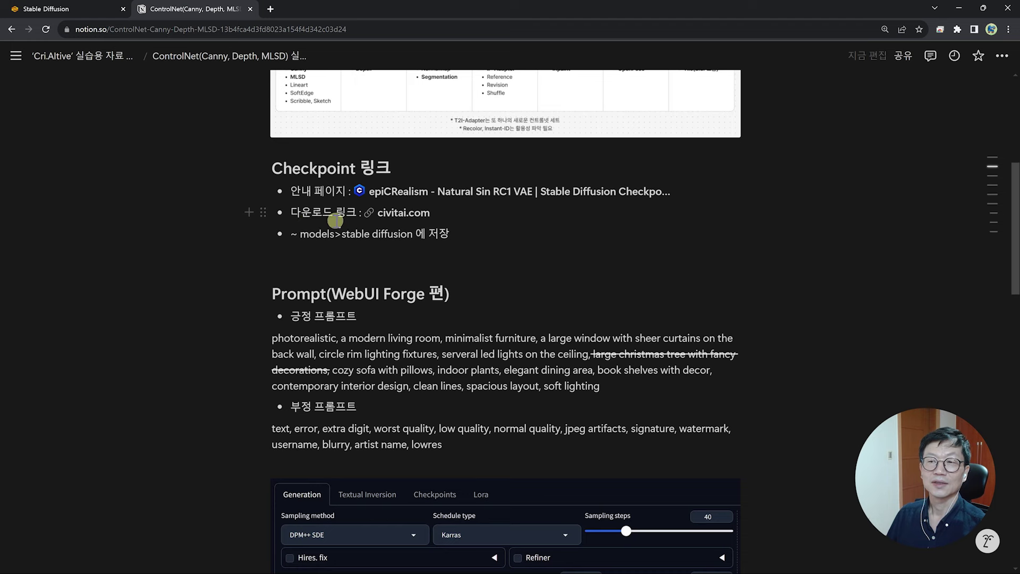
{"action": "left_click", "coordinate": [394, 212]}
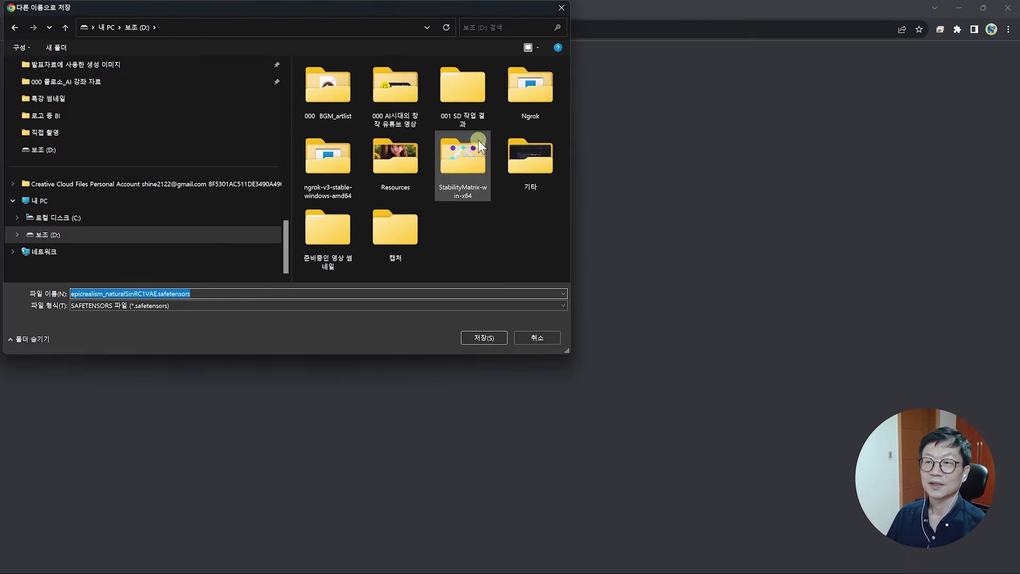
- Save epicrealism_naturalSinRC1VAE.safetensors in the StabilityMatrix-win-x64\Data\Models\StableDiffusion folder on drive D
{"action": "double_click", "coordinate": [470, 168]}
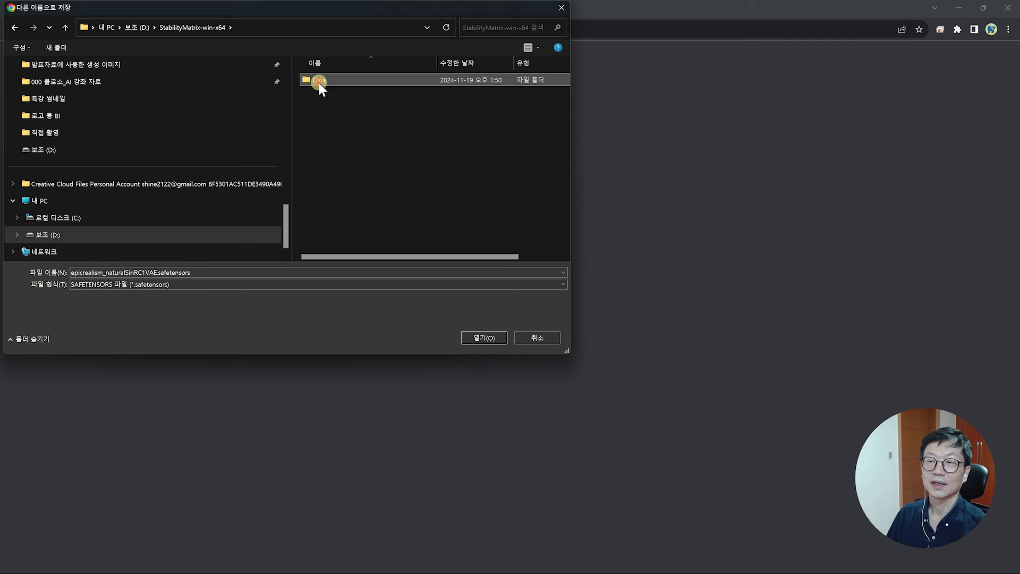
{"action": "double_click", "coordinate": [318, 82]}
{"action": "double_click", "coordinate": [322, 125]}
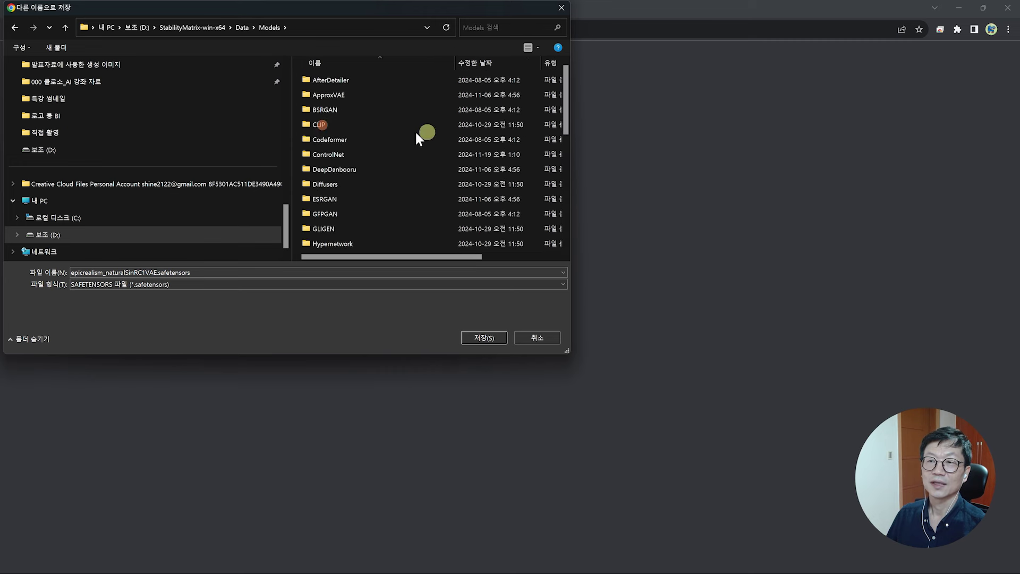
{"action": "scroll", "coordinate": [342, 173], "scroll_direction": "down", "scroll_amount": 3}
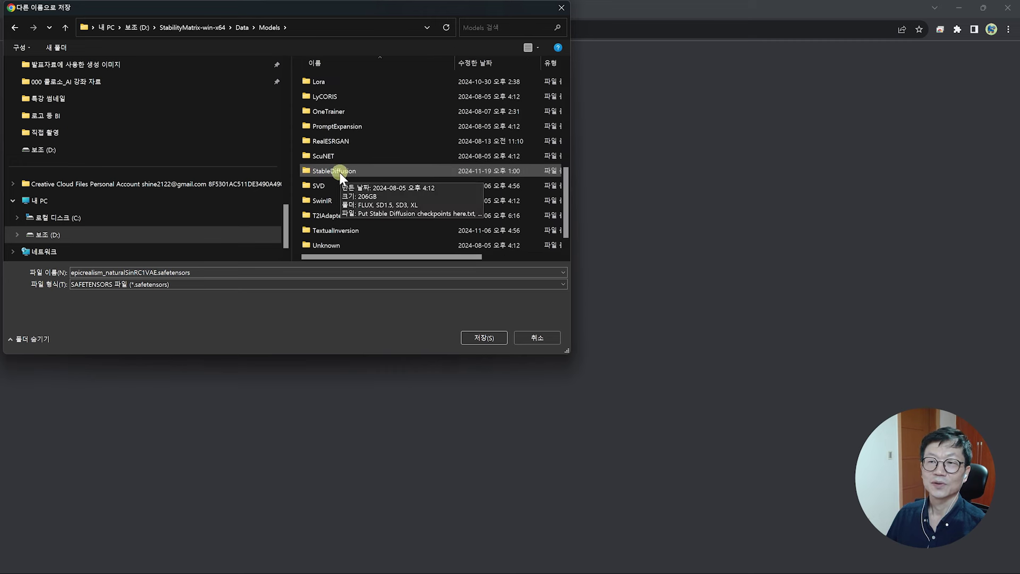
{"action": "double_click", "coordinate": [340, 172]}
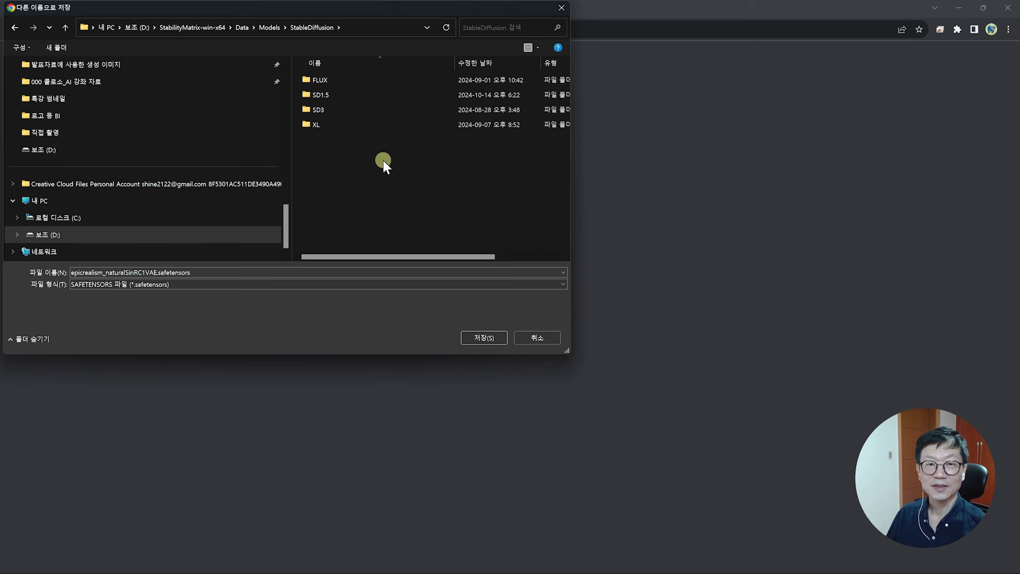
{"action": "left_click", "coordinate": [496, 343]}
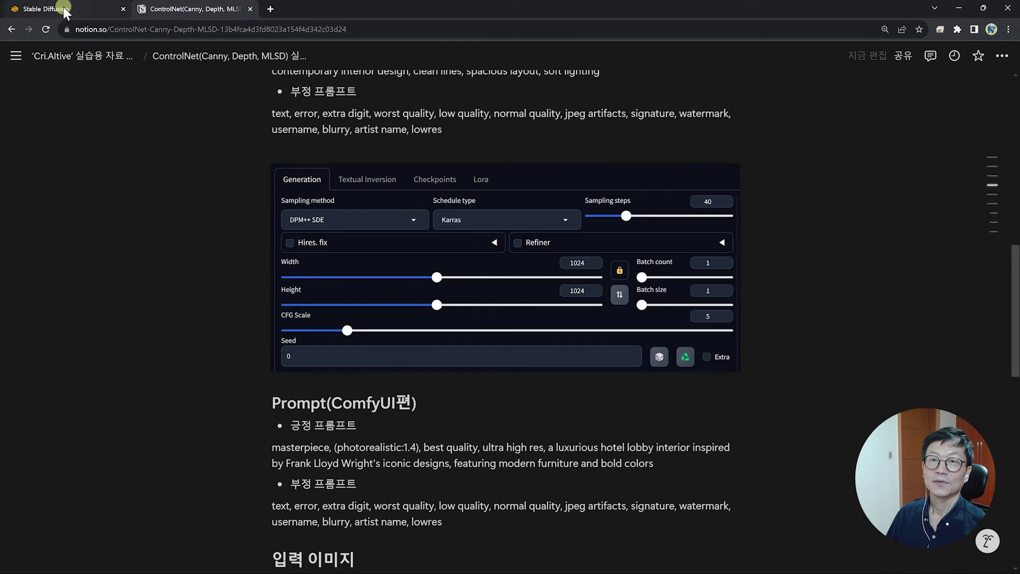
- Back in the Stable Diffusion page, refresh the checkpoint list and check it for SD1.5\epicrealism_naturalSinRC1VAE.safetensors
{"action": "left_click", "coordinate": [64, 12]}
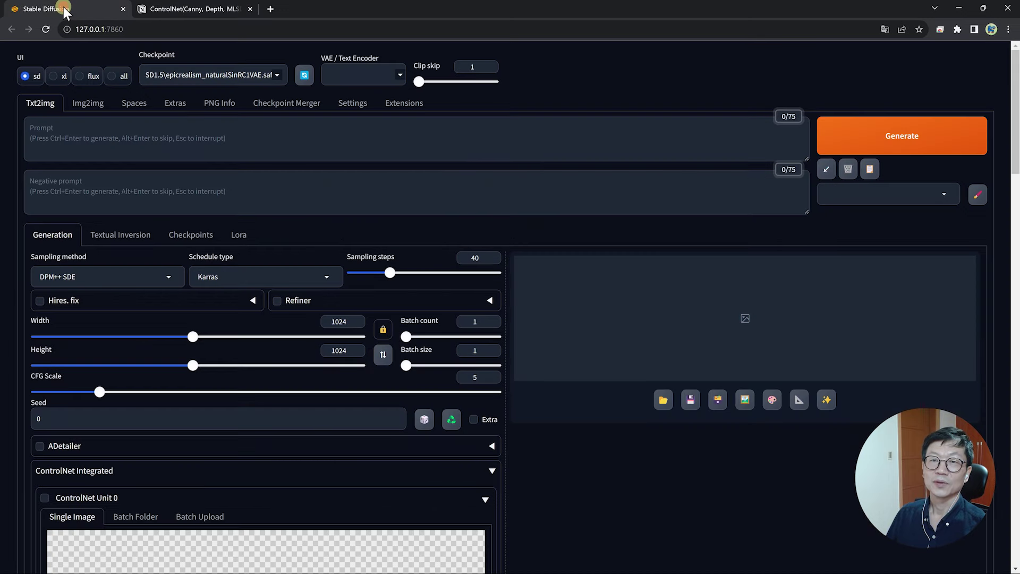
{"action": "left_click", "coordinate": [304, 75]}
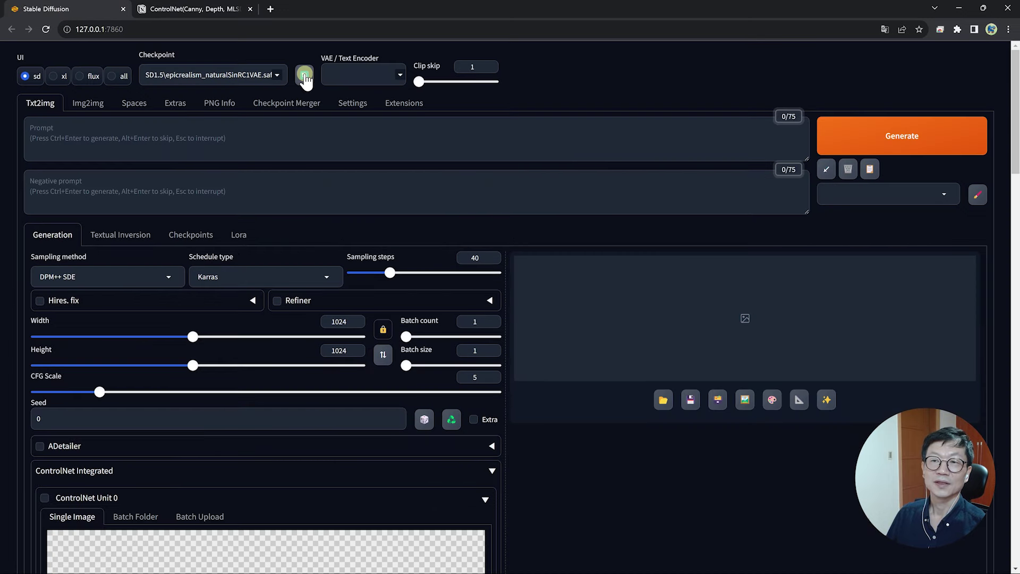
{"action": "left_click", "coordinate": [247, 75]}
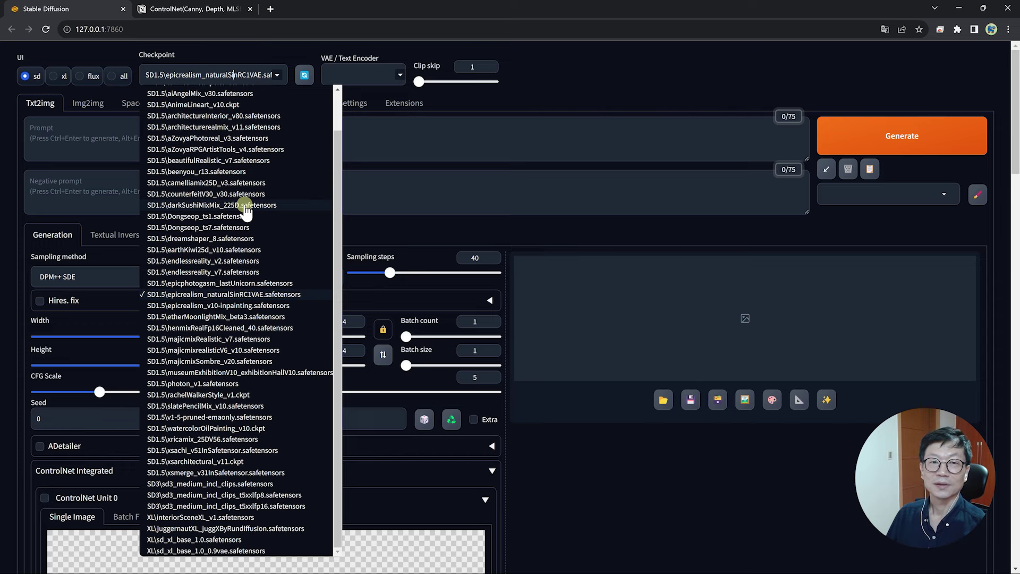
{"action": "left_click", "coordinate": [591, 70]}
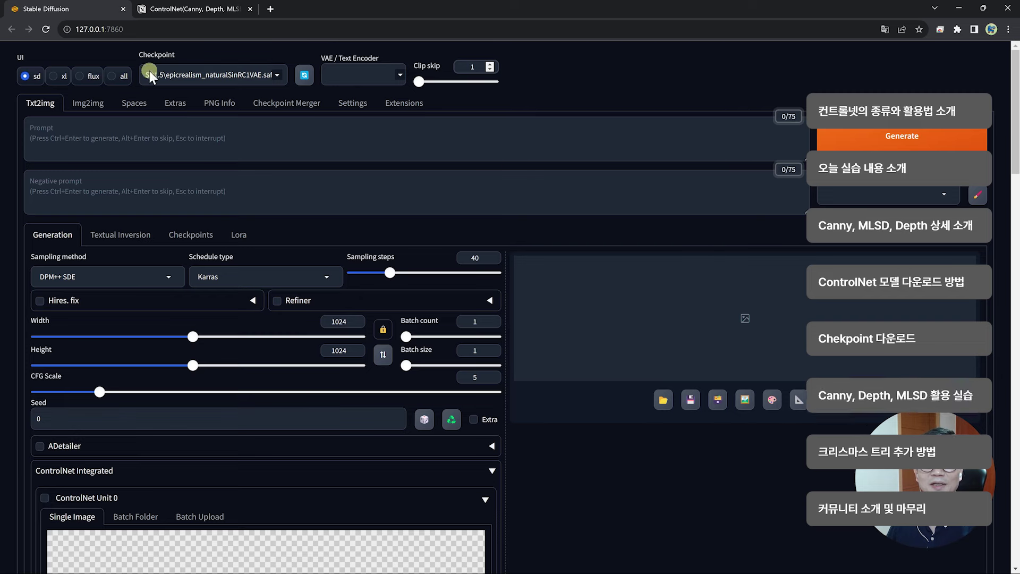
{"action": "left_click", "coordinate": [24, 77]}
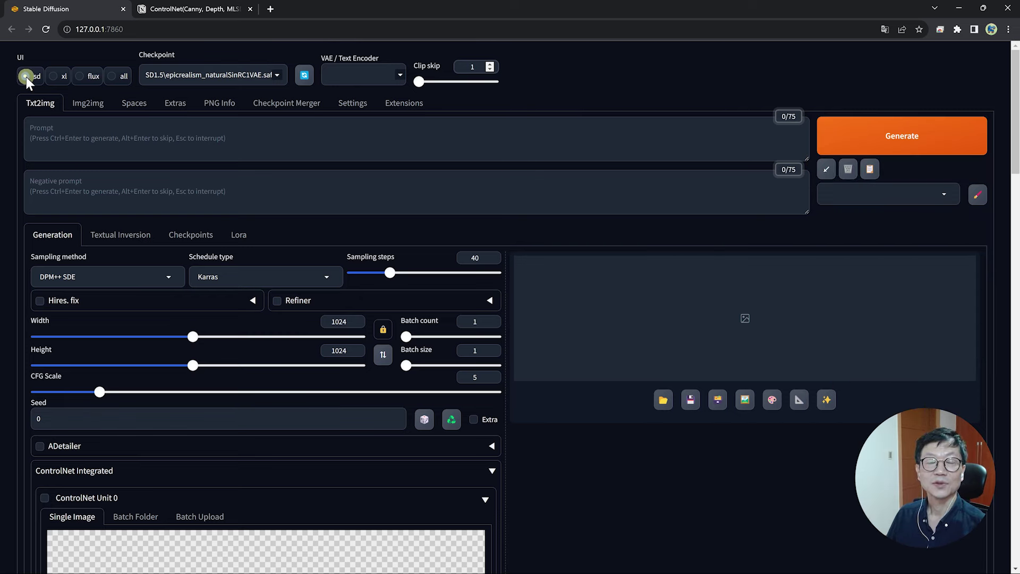
{"action": "left_click", "coordinate": [56, 135]}
{"action": "left_click", "coordinate": [58, 200]}
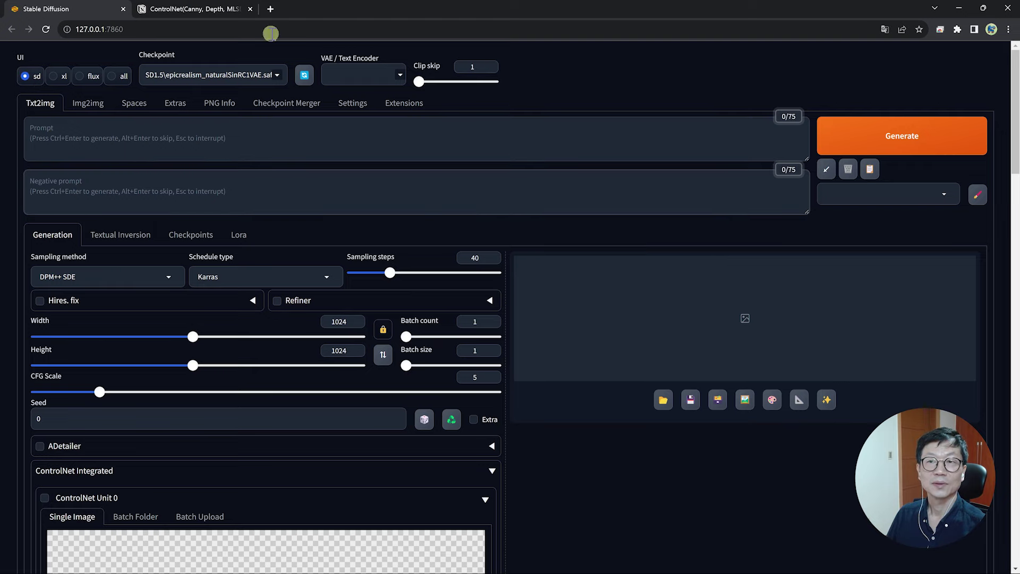
- Copy the whole positive prompt from the Prompt (WebUI Forge) section of the Notion notes page
{"action": "left_click", "coordinate": [212, 9]}
{"action": "scroll", "coordinate": [512, 292], "scroll_direction": "up", "scroll_amount": 7}
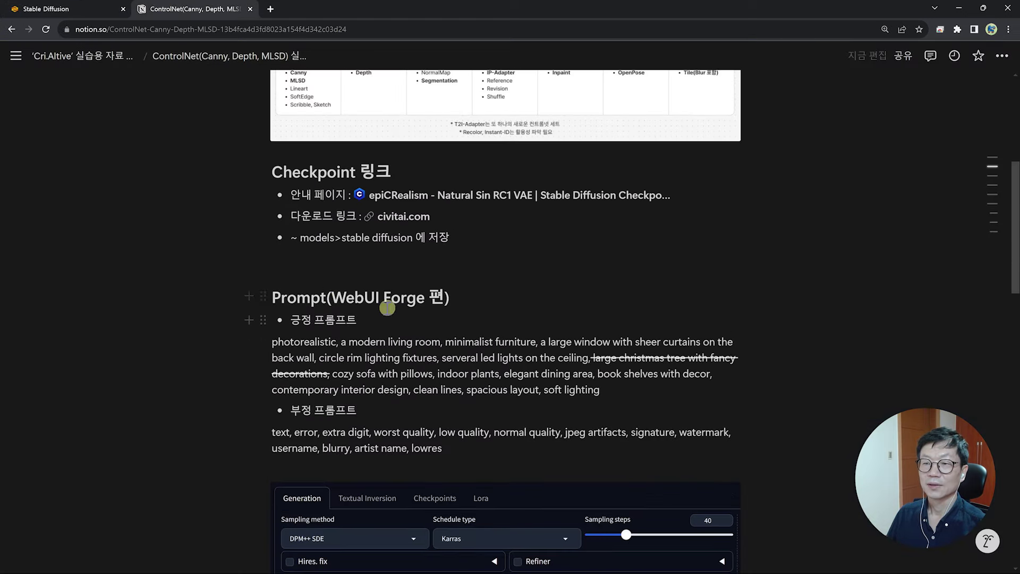
{"action": "scroll", "coordinate": [456, 304], "scroll_direction": "down", "scroll_amount": 1}
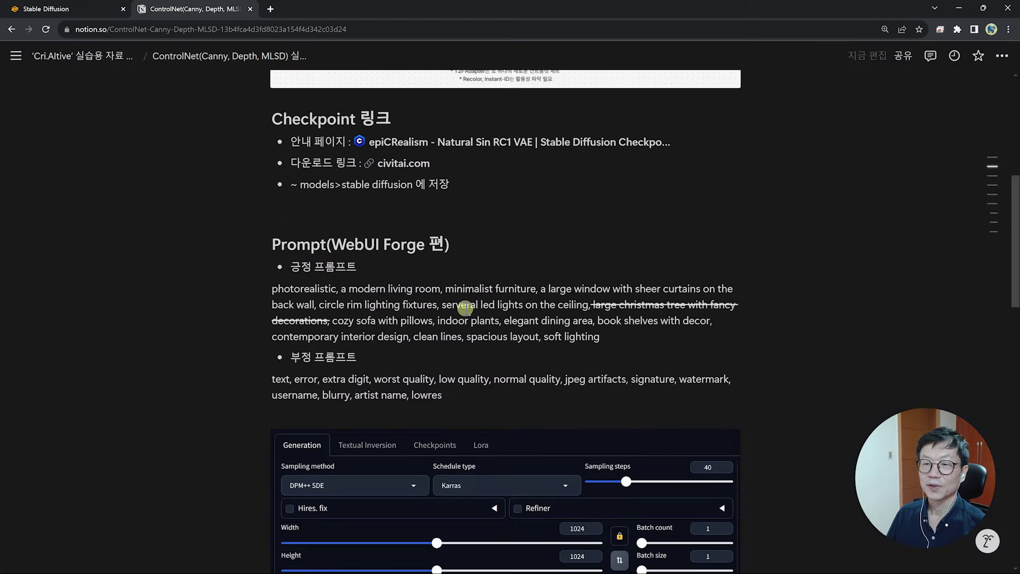
{"action": "left_click_drag", "start_coordinate": [608, 341], "coordinate": [264, 290]}
{"action": "left_click", "coordinate": [603, 339]}
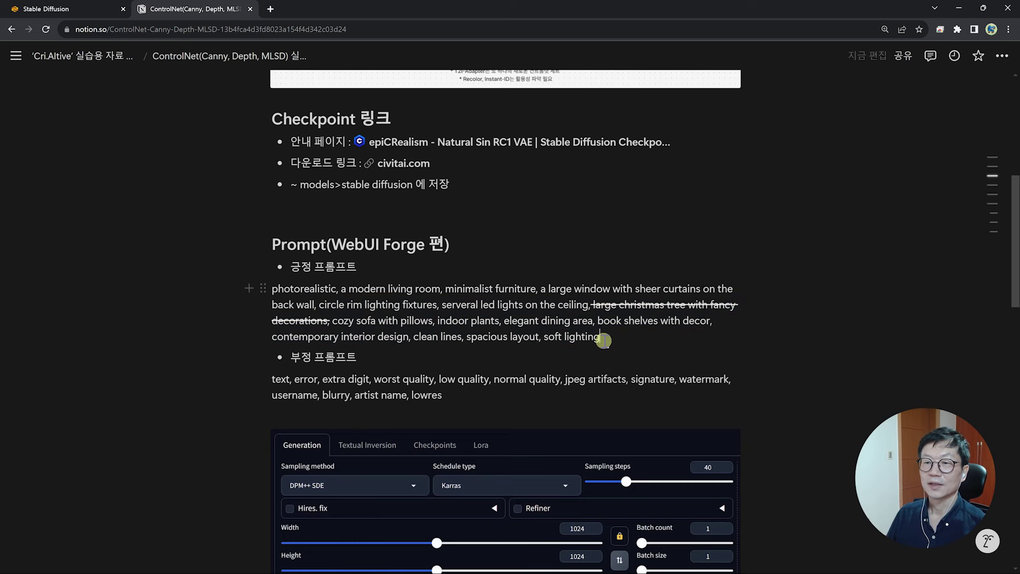
{"action": "triple_click", "coordinate": [604, 340]}
{"action": "key", "text": "ctrl+c"}
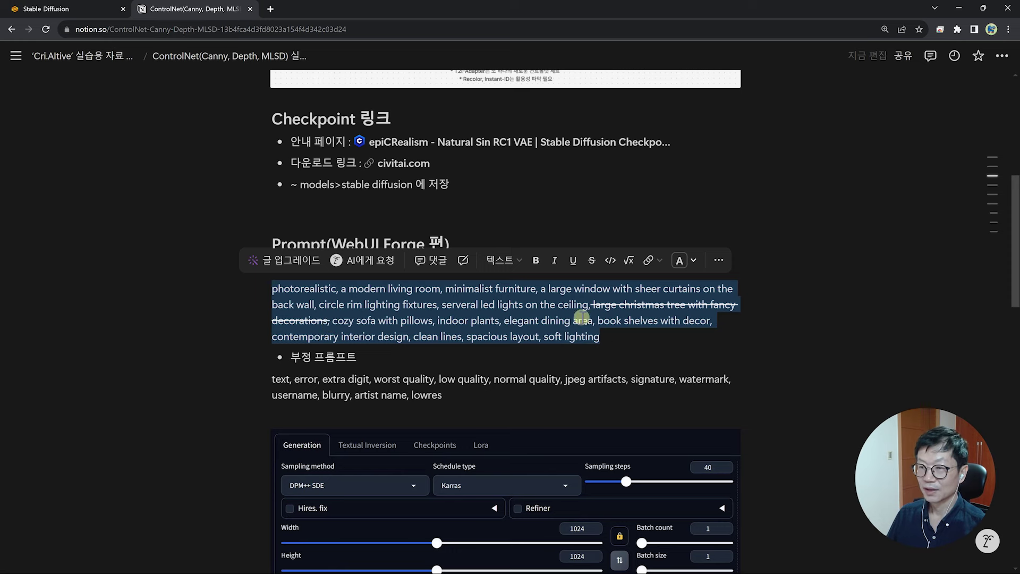
- Paste the copied text into the Txt2img prompt and remove the phrase "large christmas tree with fancy decorations," from it
{"action": "left_click", "coordinate": [80, 8]}
{"action": "left_click", "coordinate": [118, 136]}
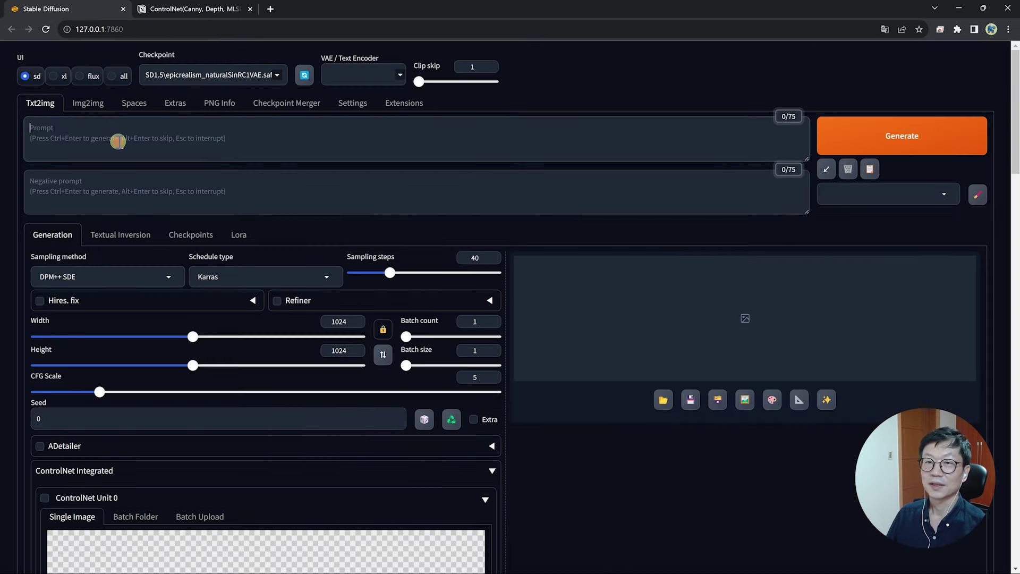
{"action": "key", "text": "ctrl+v"}
{"action": "left_click_drag", "start_coordinate": [456, 128], "coordinate": [564, 129]}
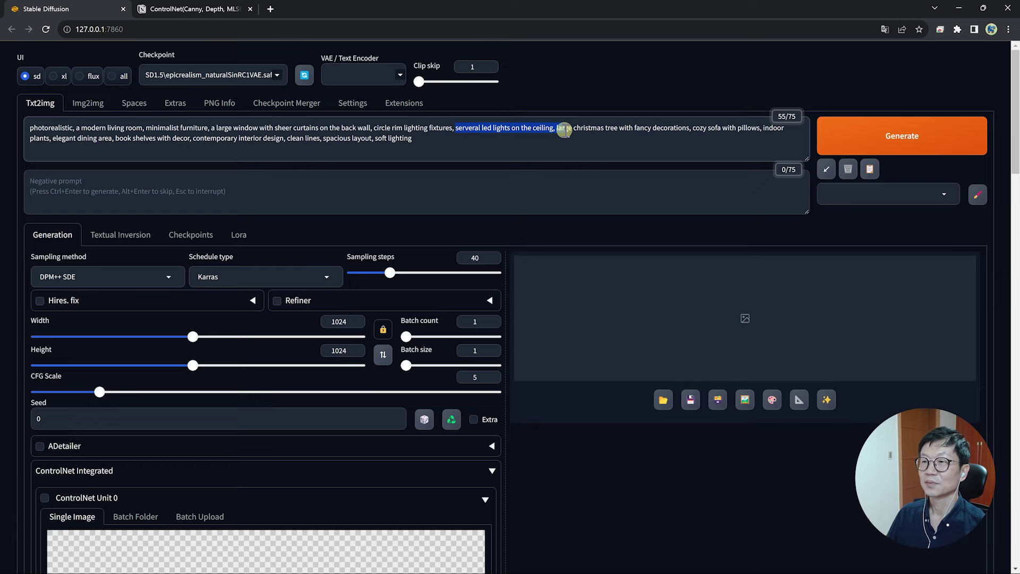
{"action": "left_click", "coordinate": [568, 141]}
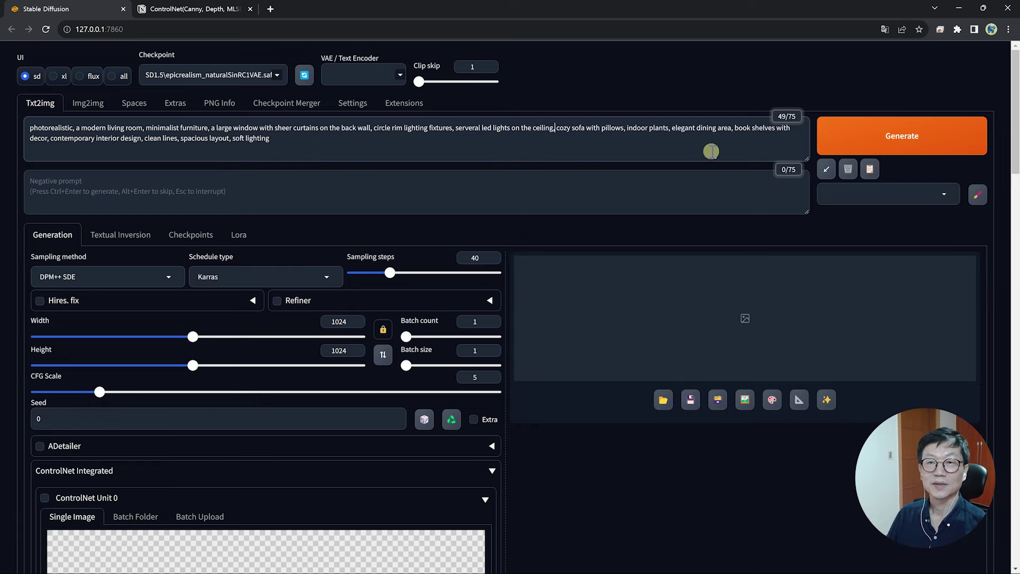
- Copy the whole negative prompt from the Notion notes page and paste it into the Txt2img negative prompt
{"action": "left_click", "coordinate": [205, 9]}
{"action": "left_click", "coordinate": [495, 398]}
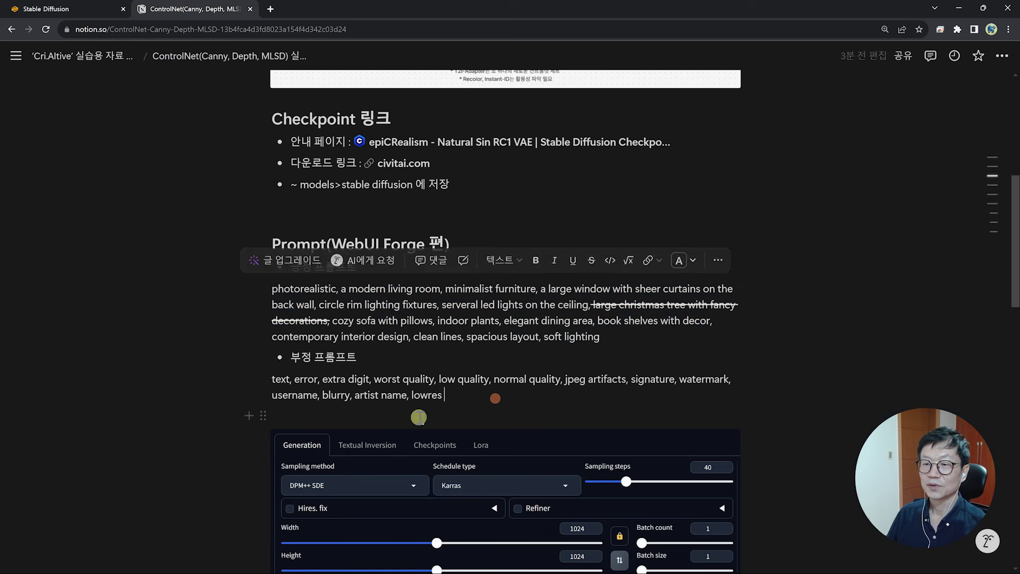
{"action": "left_click_drag", "start_coordinate": [444, 394], "coordinate": [260, 378]}
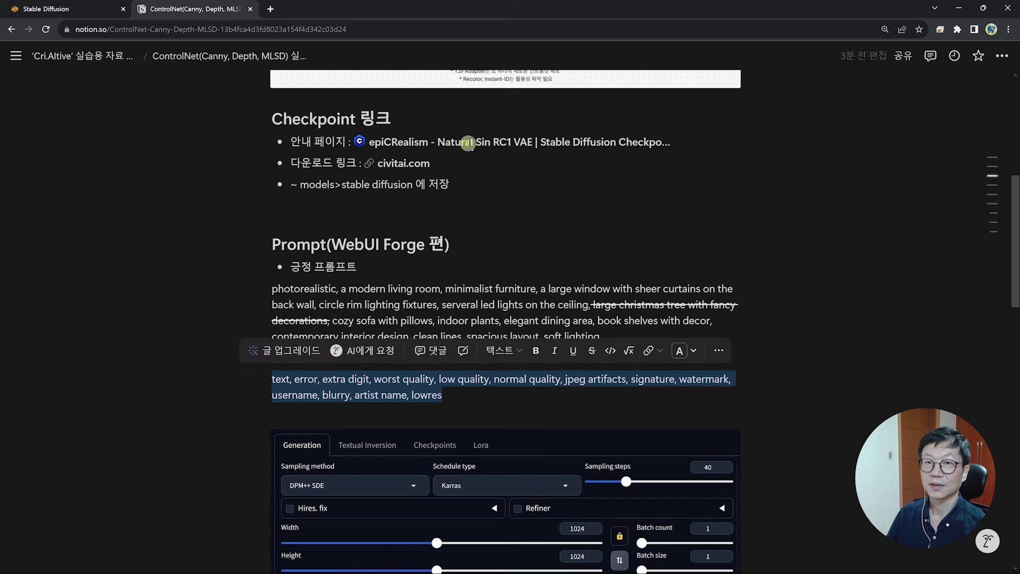
{"action": "key", "text": "ctrl+c"}
{"action": "left_click", "coordinate": [46, 9]}
{"action": "left_click", "coordinate": [159, 186]}
{"action": "key", "text": "ctrl+v"}
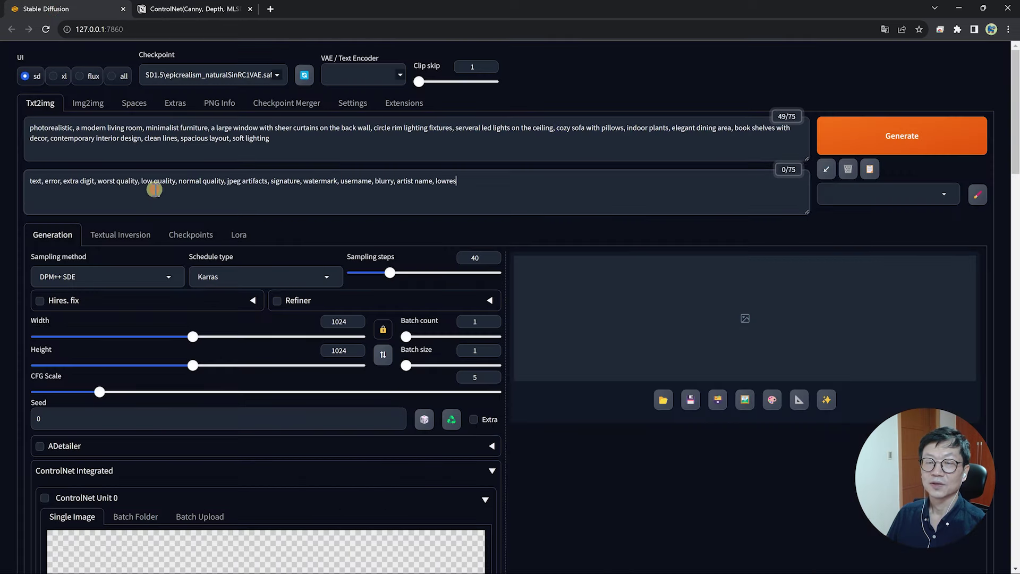
- Enable ControlNet Unit 0 in the ControlNet Integrated section
{"action": "scroll", "coordinate": [164, 182], "scroll_direction": "down", "scroll_amount": 2}
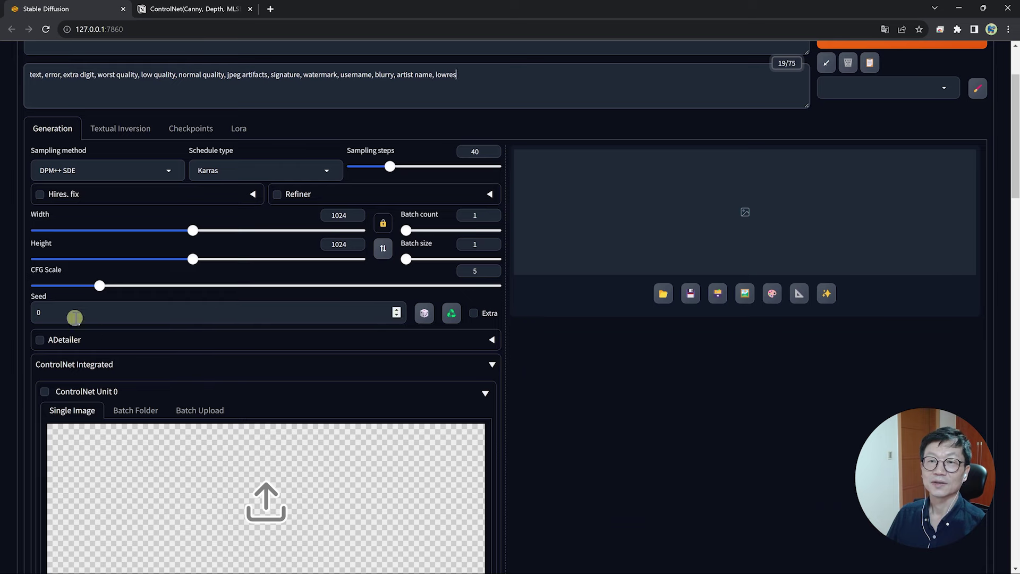
{"action": "left_click", "coordinate": [192, 9]}
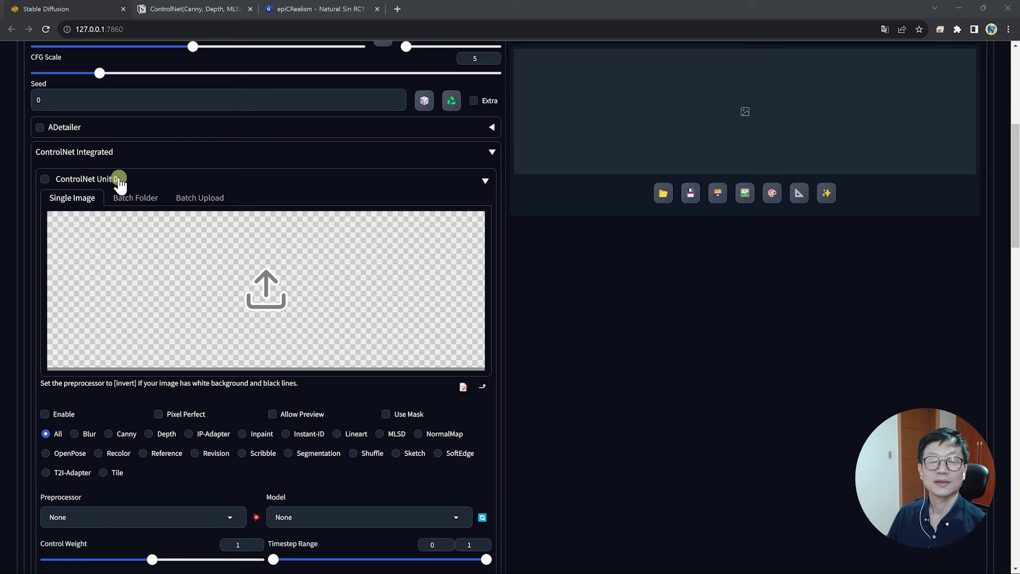
{"action": "left_click", "coordinate": [43, 179]}
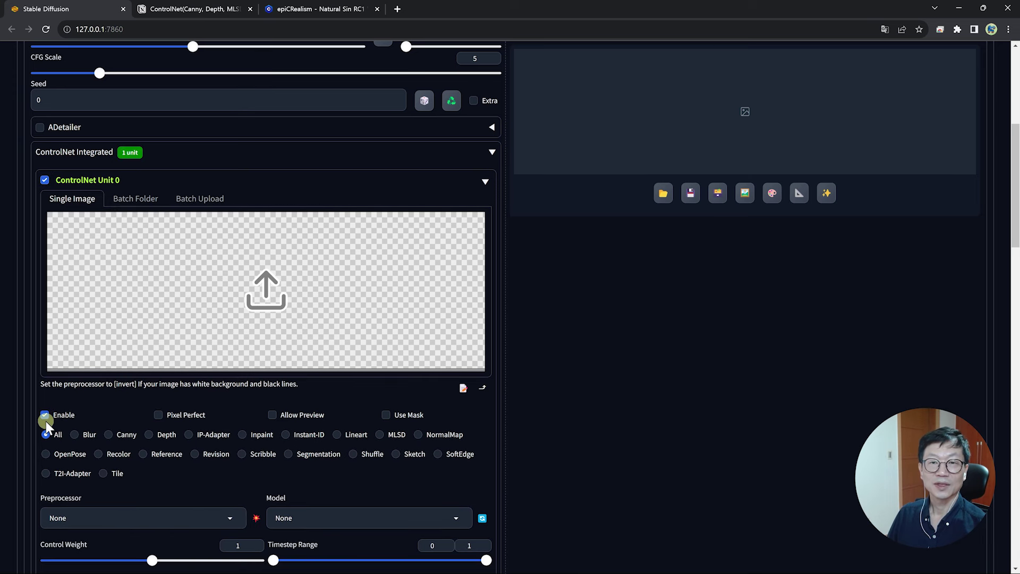
- Load the first living room sketch from the WebUI Forge편 toggle under 입력 이미지 in Notion as ControlNet Unit 0's single image
{"action": "scroll", "coordinate": [45, 421], "scroll_direction": "down", "scroll_amount": 1}
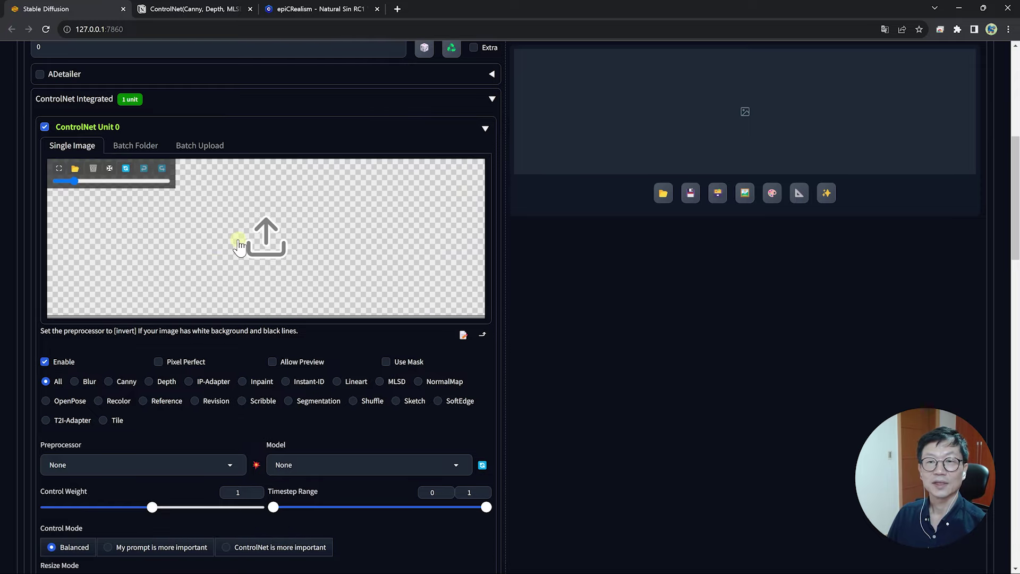
{"action": "left_click", "coordinate": [175, 9]}
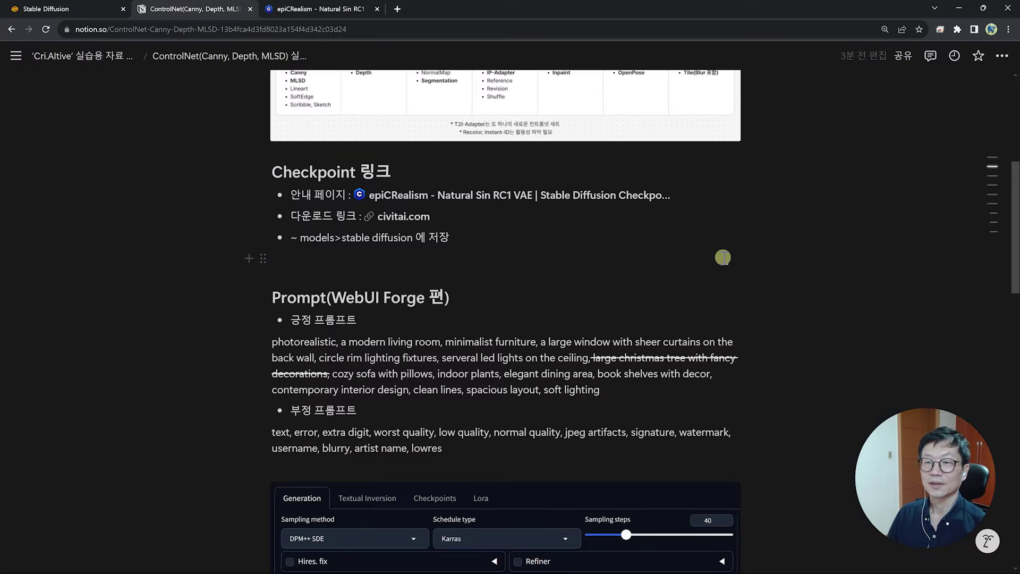
{"action": "scroll", "coordinate": [722, 257], "scroll_direction": "down", "scroll_amount": 13}
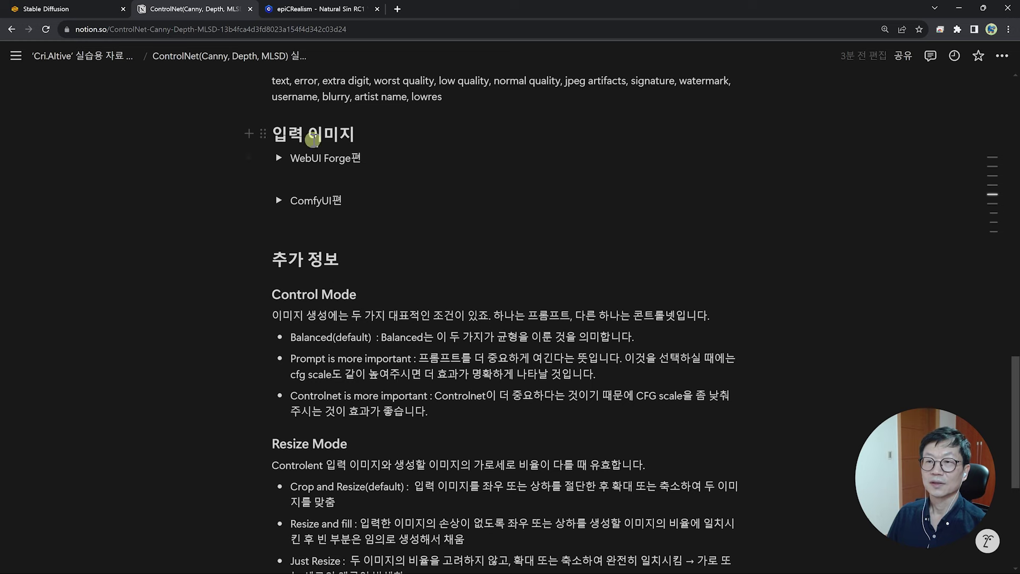
{"action": "left_click", "coordinate": [279, 158]}
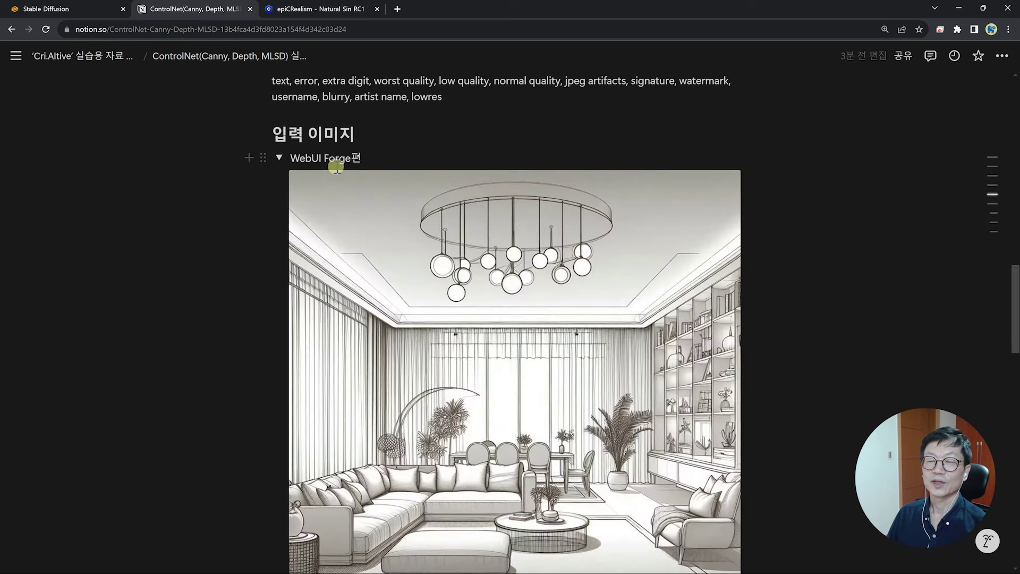
{"action": "scroll", "coordinate": [530, 170], "scroll_direction": "down", "scroll_amount": 3}
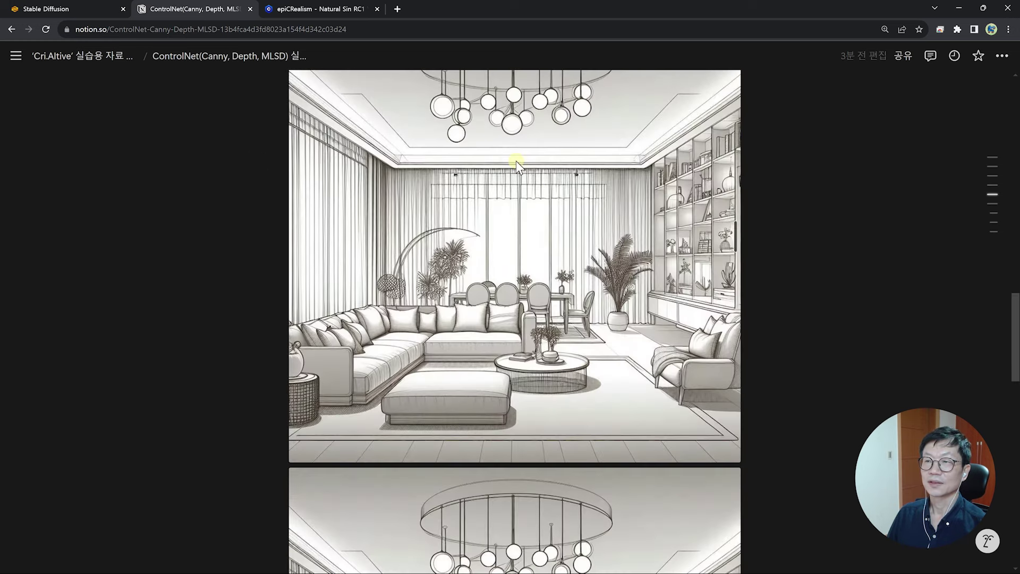
{"action": "scroll", "coordinate": [515, 161], "scroll_direction": "up", "scroll_amount": 2}
{"action": "right_click", "coordinate": [528, 485]}
{"action": "key", "text": "Escape"}
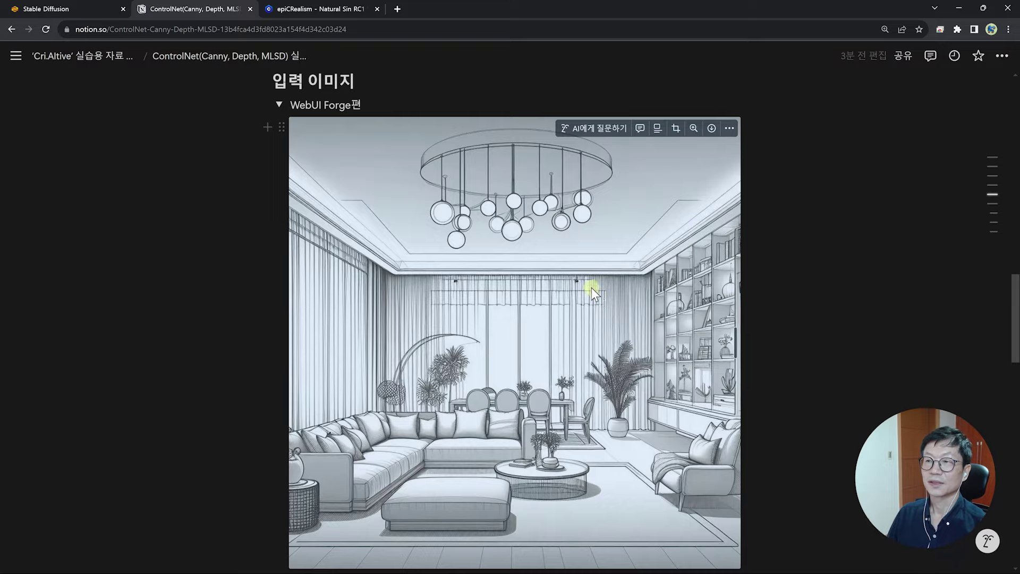
{"action": "left_click_drag", "start_coordinate": [591, 288], "coordinate": [123, 234]}
{"action": "left_click_drag", "start_coordinate": [124, 235], "coordinate": [123, 235]}
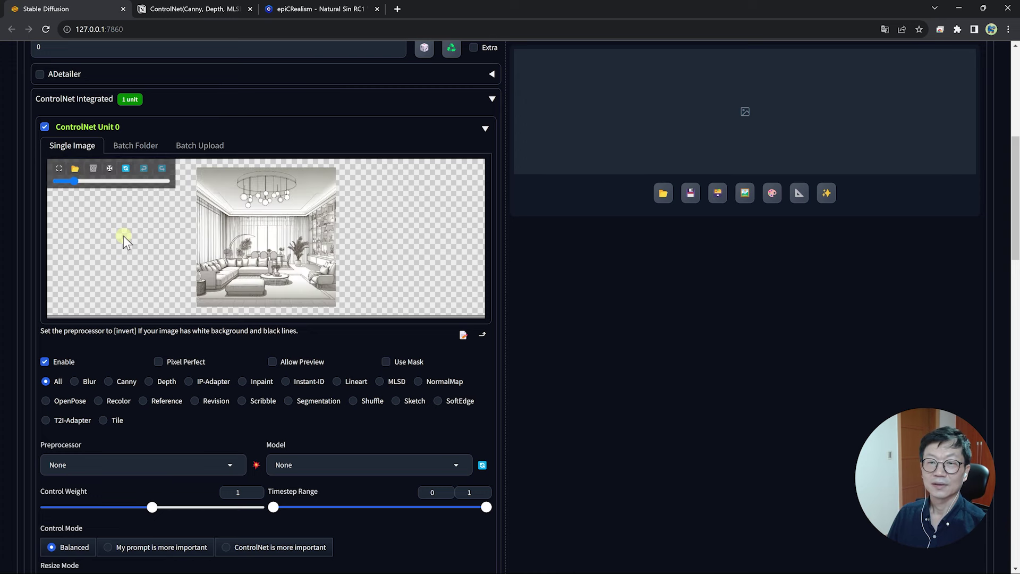
- Set ControlNet Unit 0's control type to Canny and turn on Allow Preview
{"action": "scroll", "coordinate": [132, 178], "scroll_direction": "down", "scroll_amount": 4}
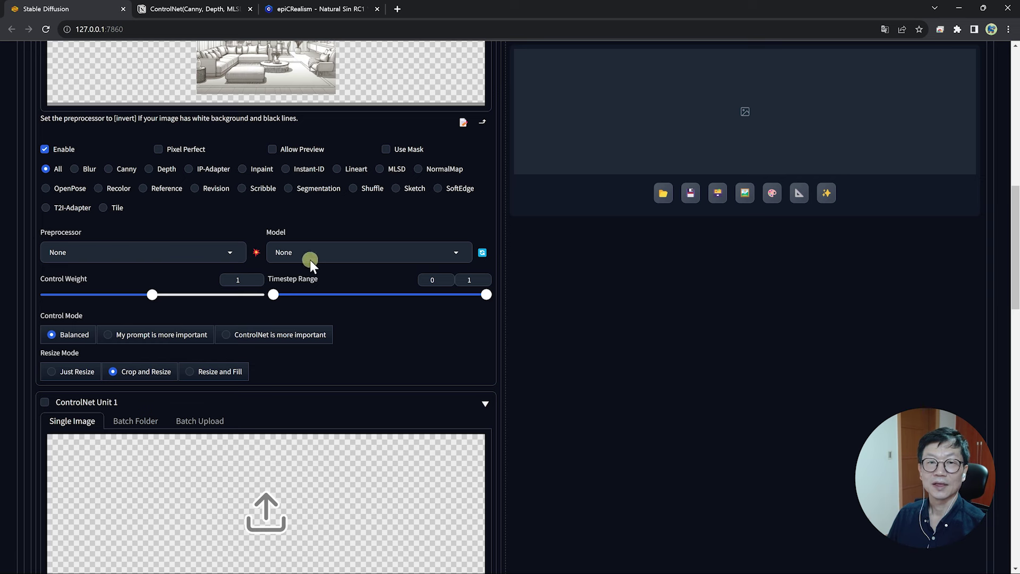
{"action": "left_click", "coordinate": [108, 168]}
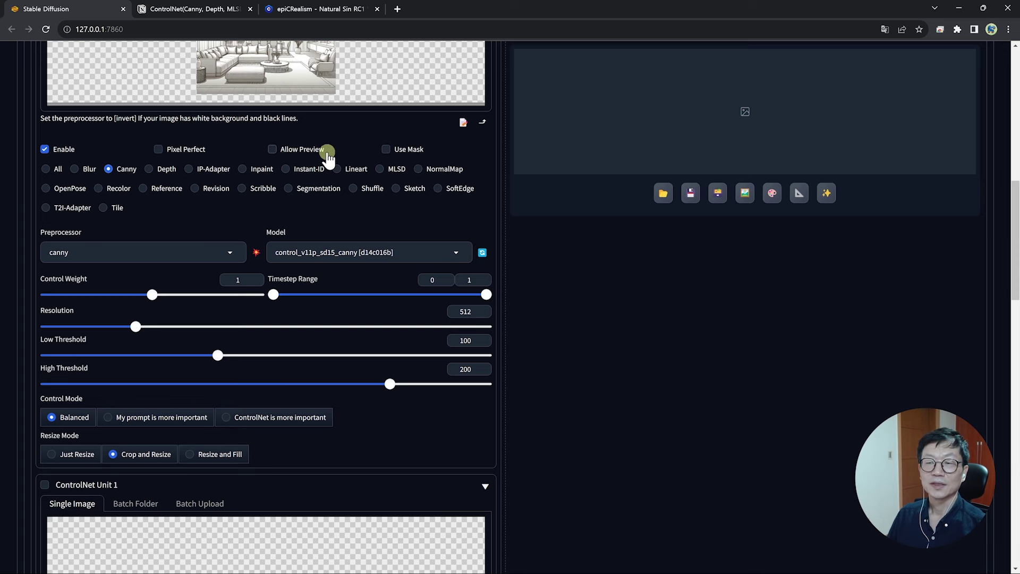
{"action": "scroll", "coordinate": [112, 351], "scroll_direction": "up", "scroll_amount": 2}
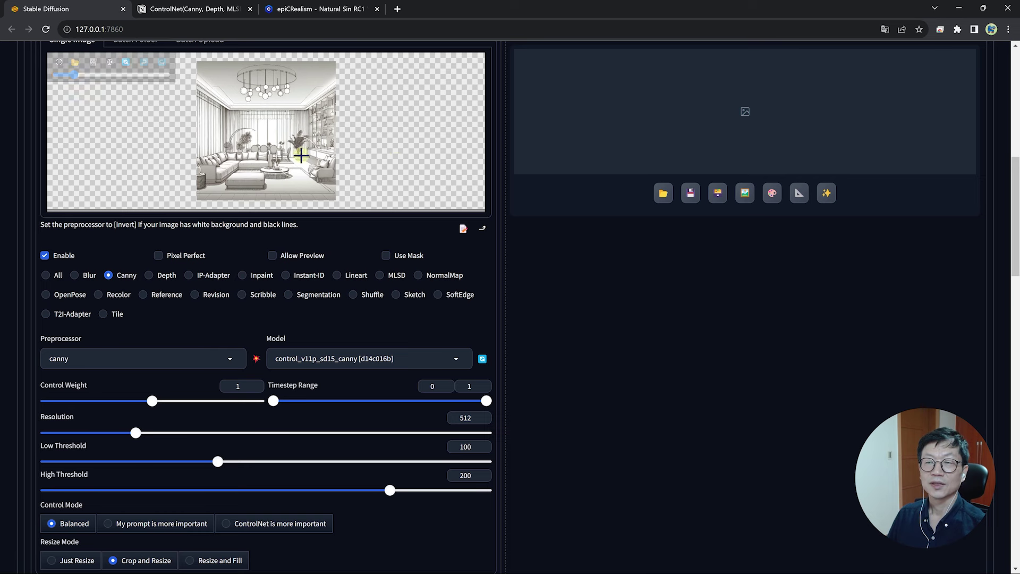
{"action": "left_click", "coordinate": [271, 255]}
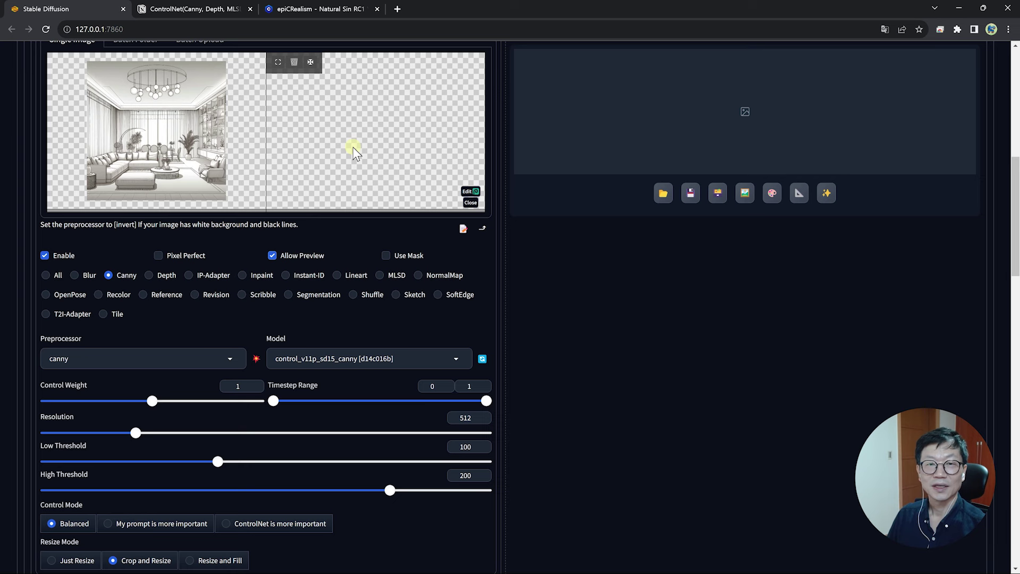
{"action": "left_click", "coordinate": [273, 255]}
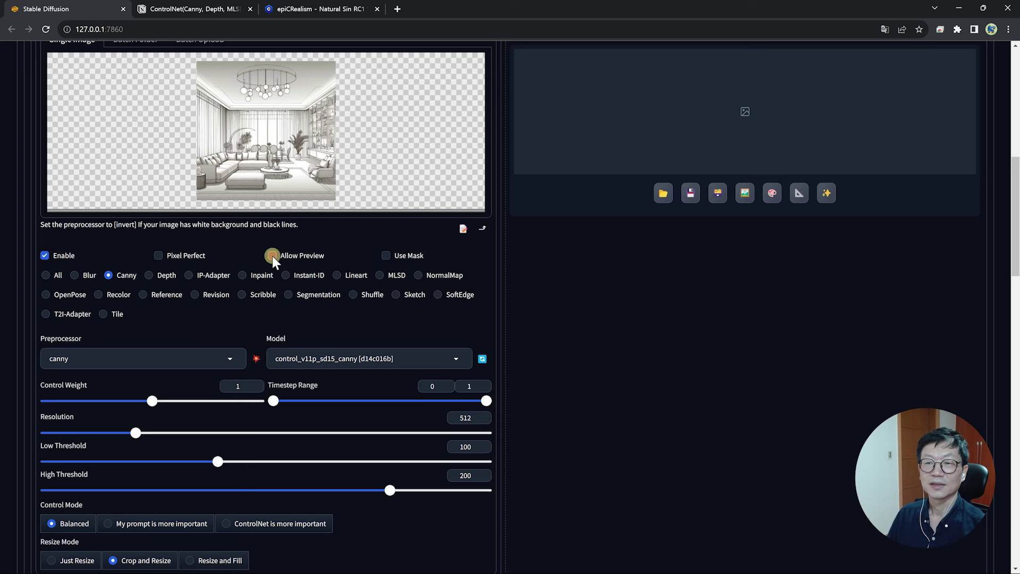
{"action": "left_click", "coordinate": [272, 256]}
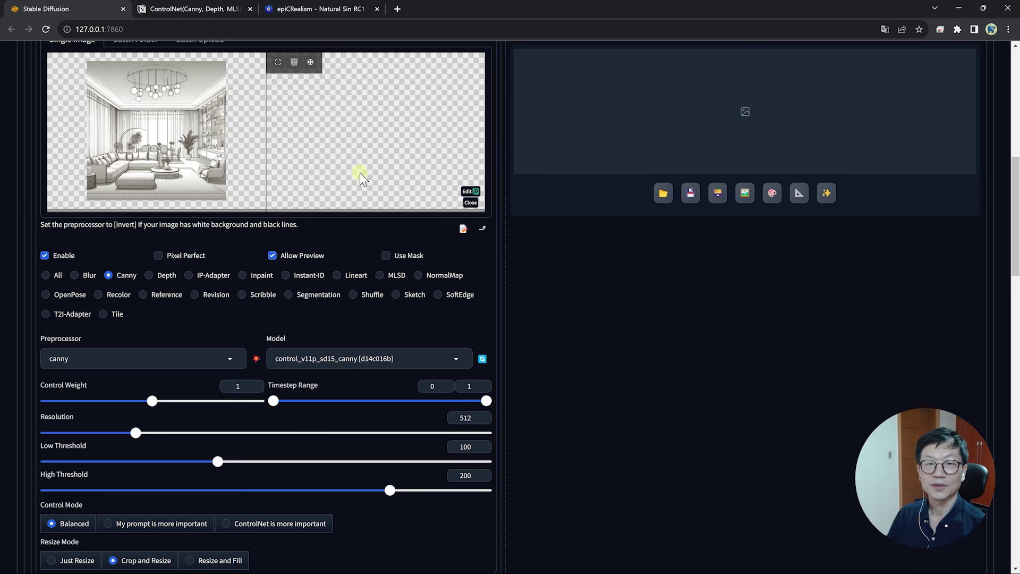
- Run the canny preprocessor preview on the sketch and examine the resulting edge map enlarged to full screen
{"action": "scroll", "coordinate": [163, 280], "scroll_direction": "down", "scroll_amount": 1}
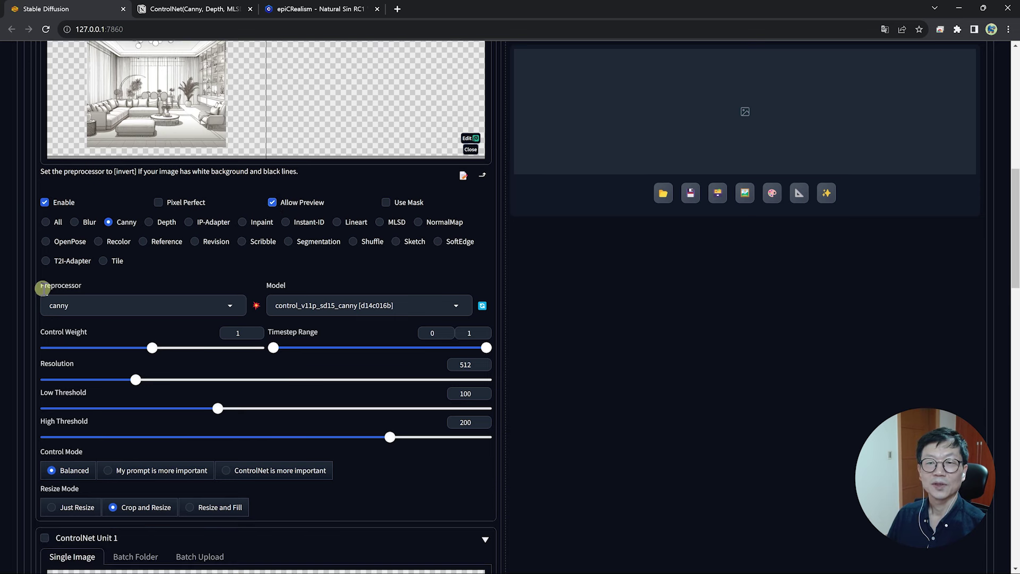
{"action": "left_click", "coordinate": [258, 309]}
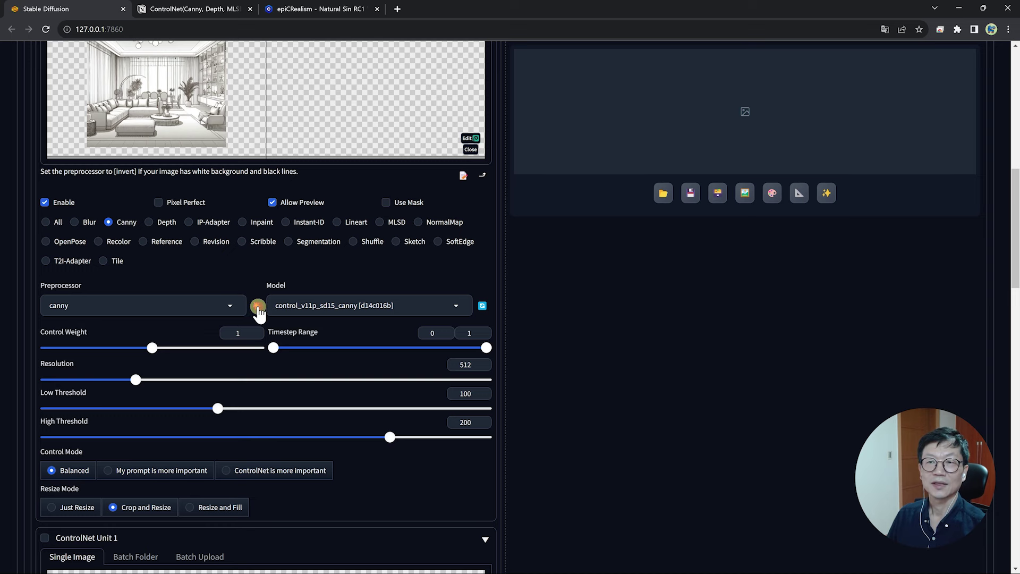
{"action": "scroll", "coordinate": [322, 234], "scroll_direction": "up", "scroll_amount": 2}
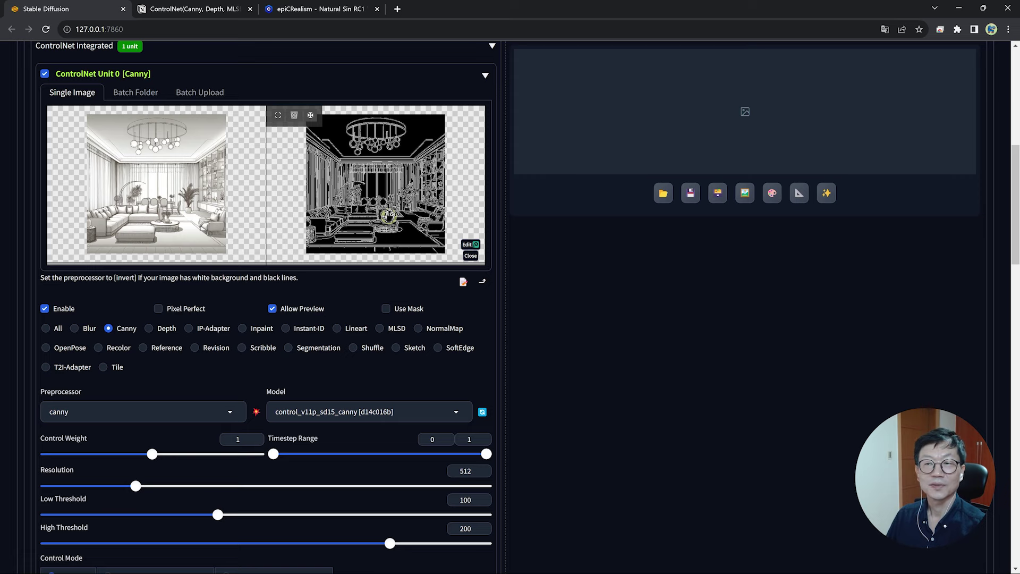
{"action": "left_click", "coordinate": [276, 116]}
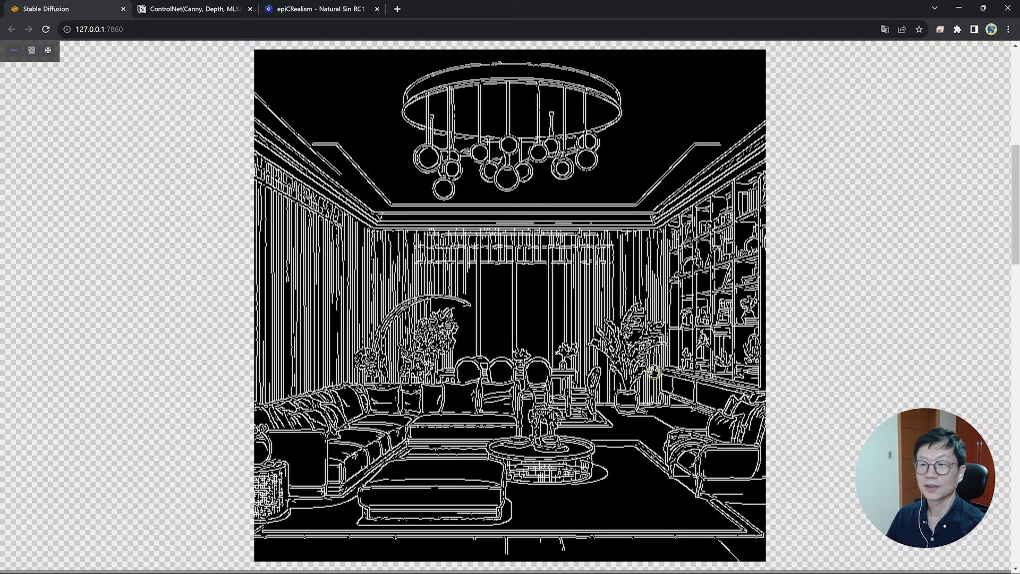
{"action": "left_click", "coordinate": [674, 366]}
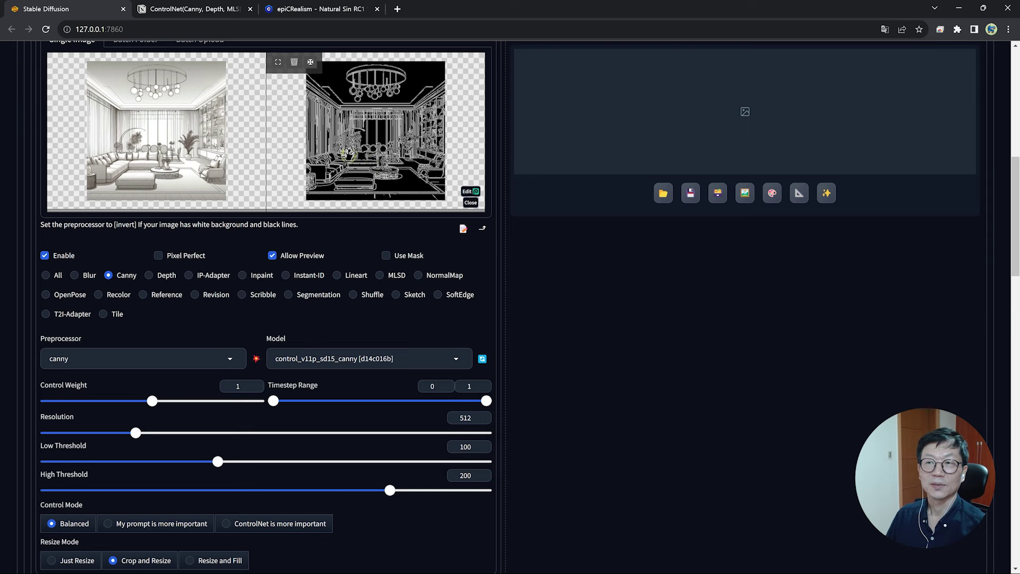
- Turn on Pixel Perfect for ControlNet Unit 0 and select control_v11p_sd15_canny [d14c016b] as its model
{"action": "scroll", "coordinate": [333, 174], "scroll_direction": "up", "scroll_amount": 6}
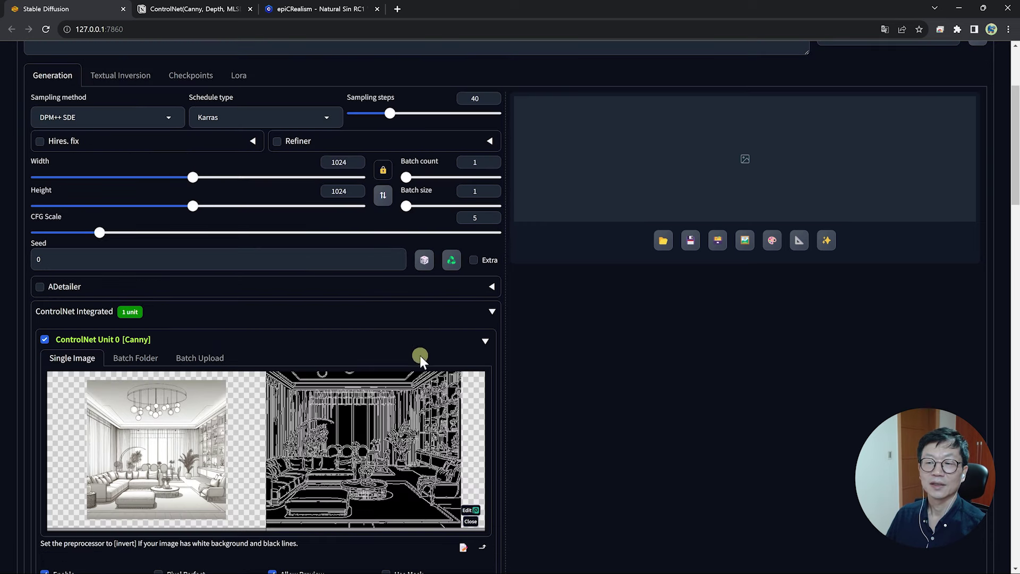
{"action": "scroll", "coordinate": [661, 422], "scroll_direction": "down", "scroll_amount": 3}
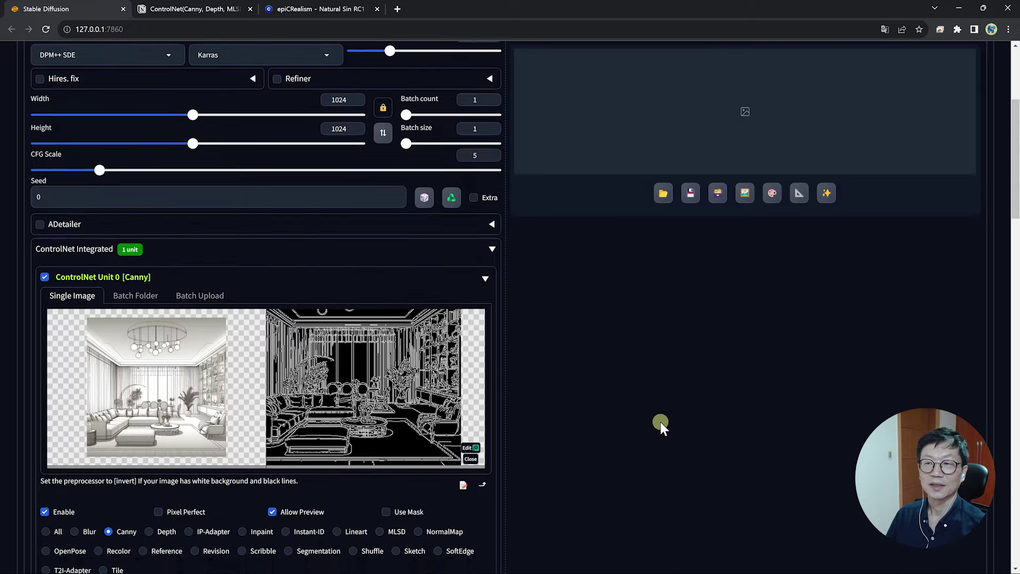
{"action": "scroll", "coordinate": [659, 422], "scroll_direction": "down", "scroll_amount": 5}
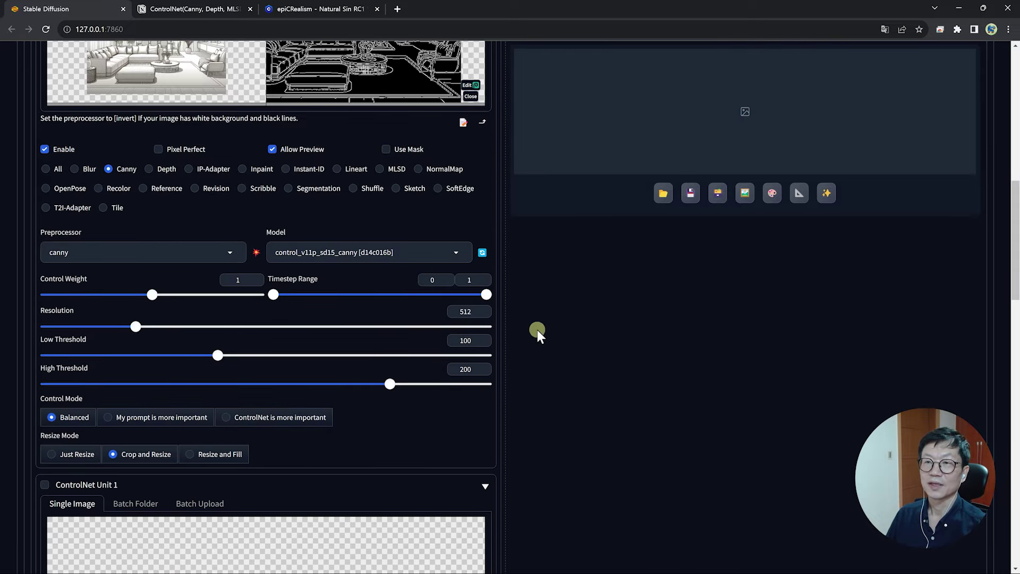
{"action": "scroll", "coordinate": [158, 203], "scroll_direction": "up", "scroll_amount": 1}
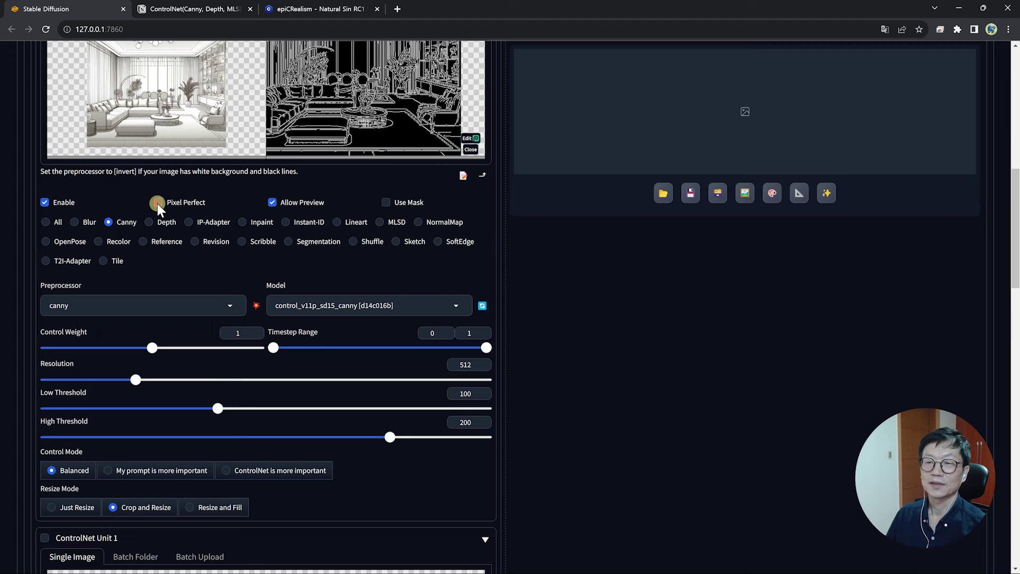
{"action": "left_click", "coordinate": [158, 203]}
{"action": "scroll", "coordinate": [151, 321], "scroll_direction": "down", "scroll_amount": 1}
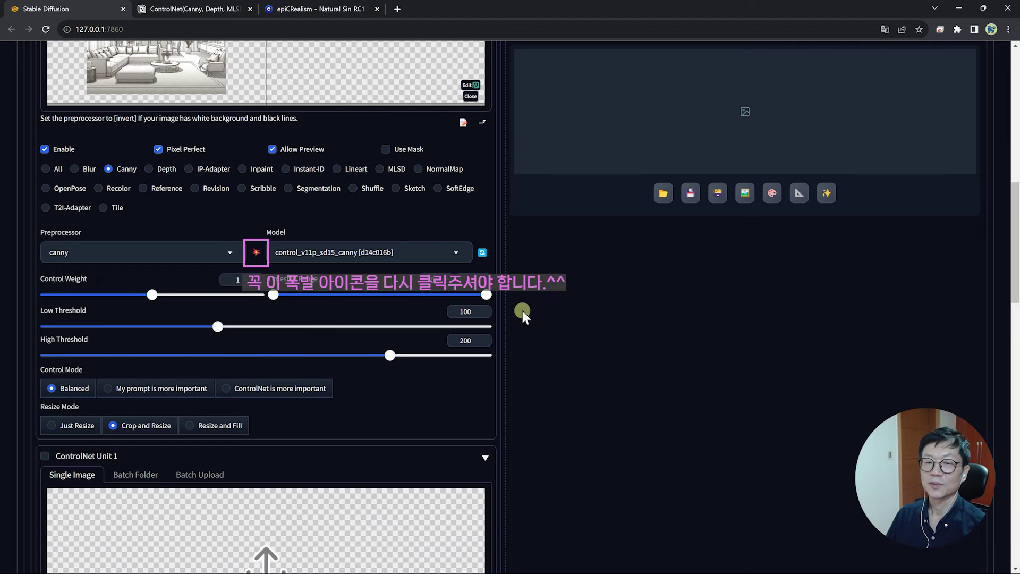
{"action": "left_click", "coordinate": [431, 254]}
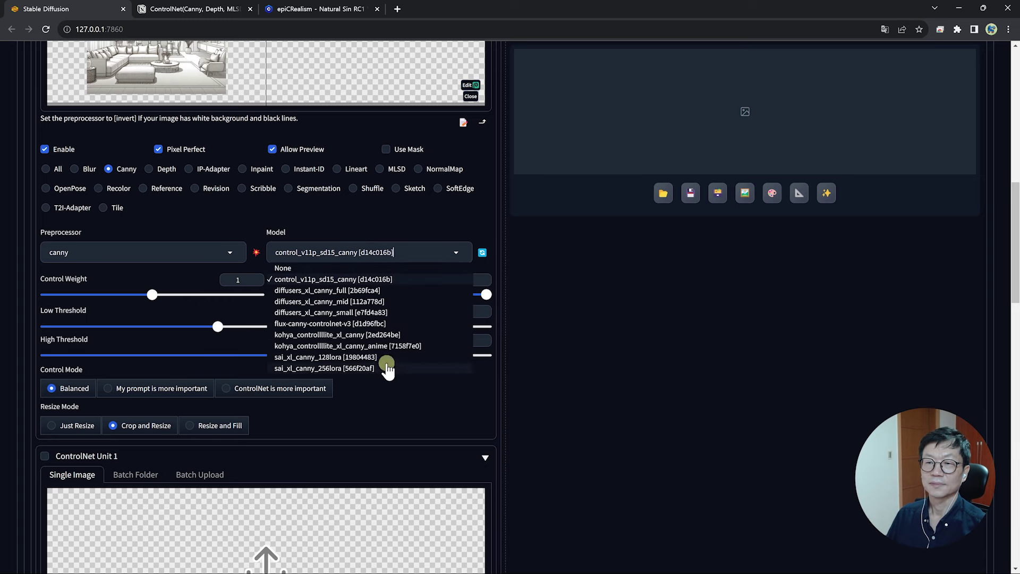
{"action": "left_click", "coordinate": [332, 282]}
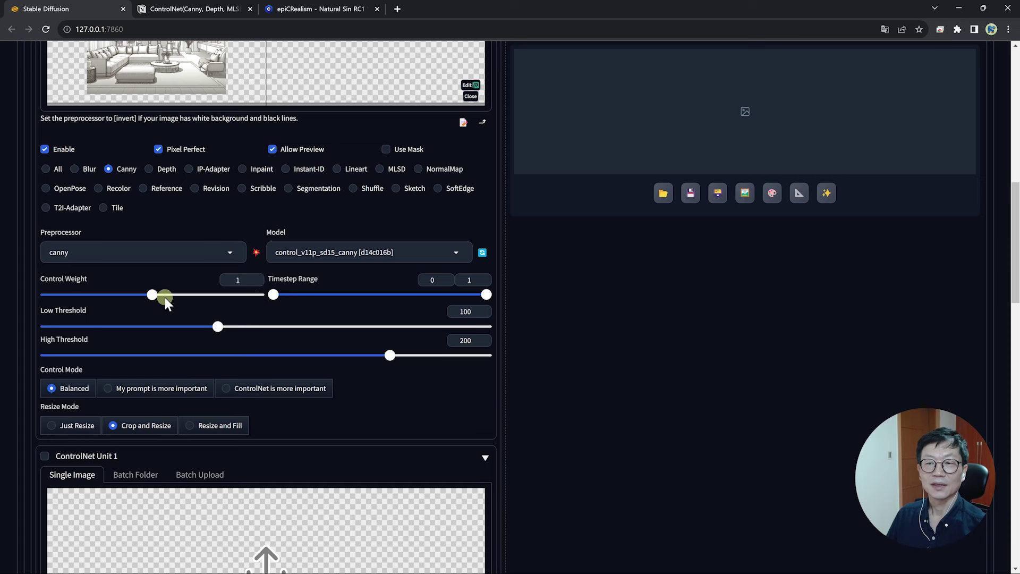
- Set ControlNet Unit 0's Control Weight to 0.85 and the start of its Timestep Range to 0.24
{"action": "left_click_drag", "start_coordinate": [184, 298], "coordinate": [125, 307]}
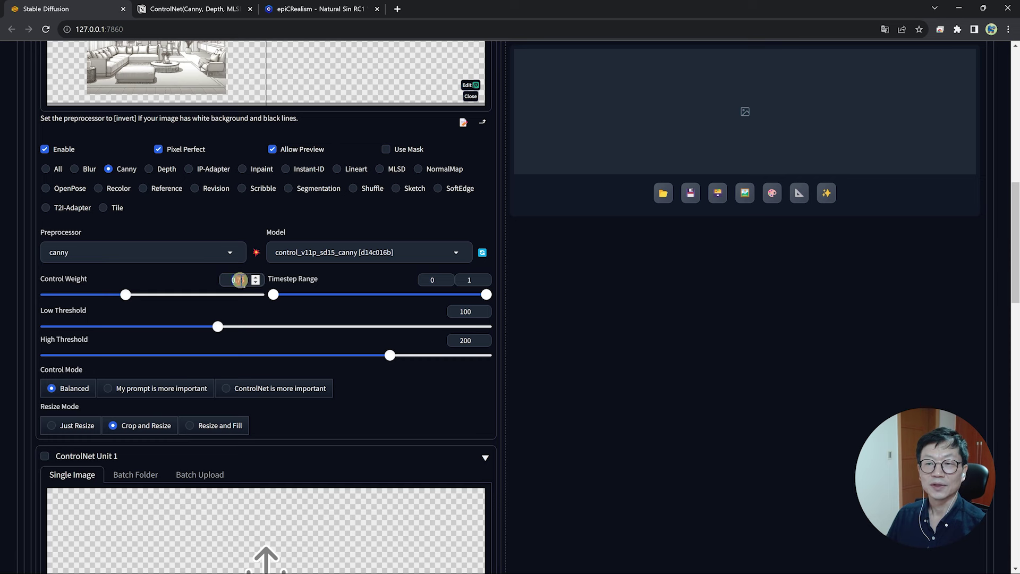
{"action": "type", "text": "1"}
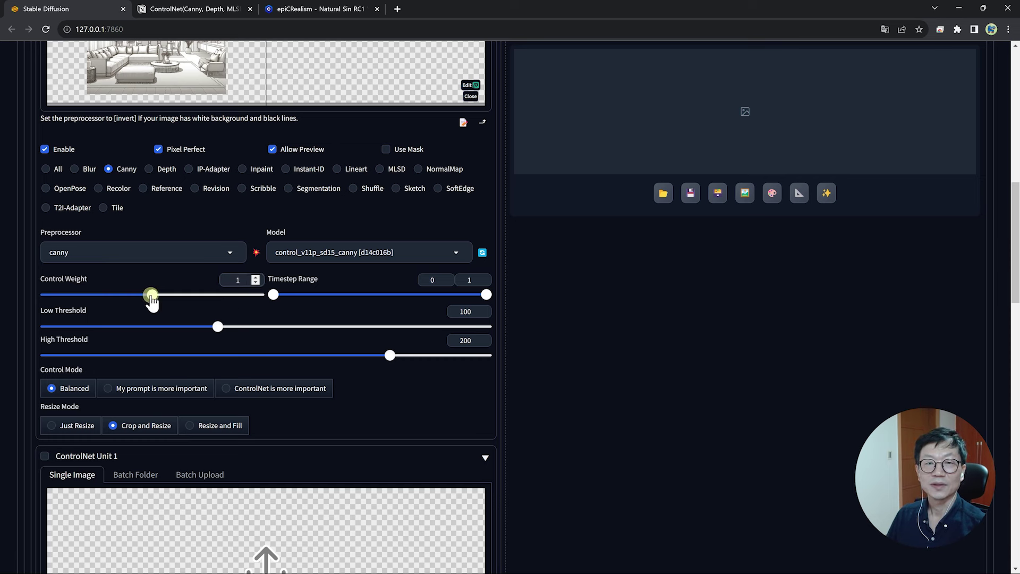
{"action": "left_click_drag", "start_coordinate": [151, 296], "coordinate": [137, 301]}
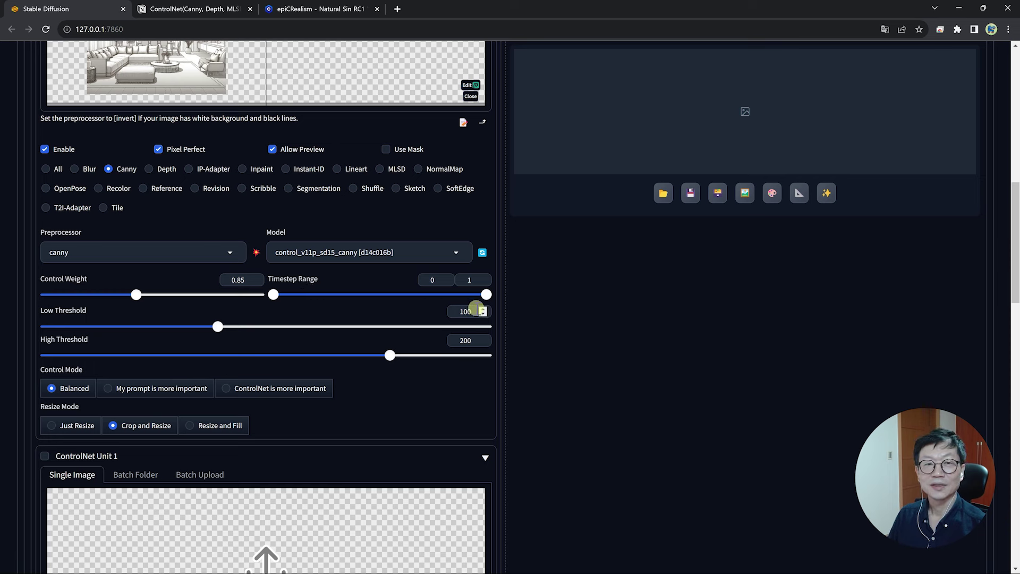
{"action": "left_click_drag", "start_coordinate": [272, 295], "coordinate": [324, 299]}
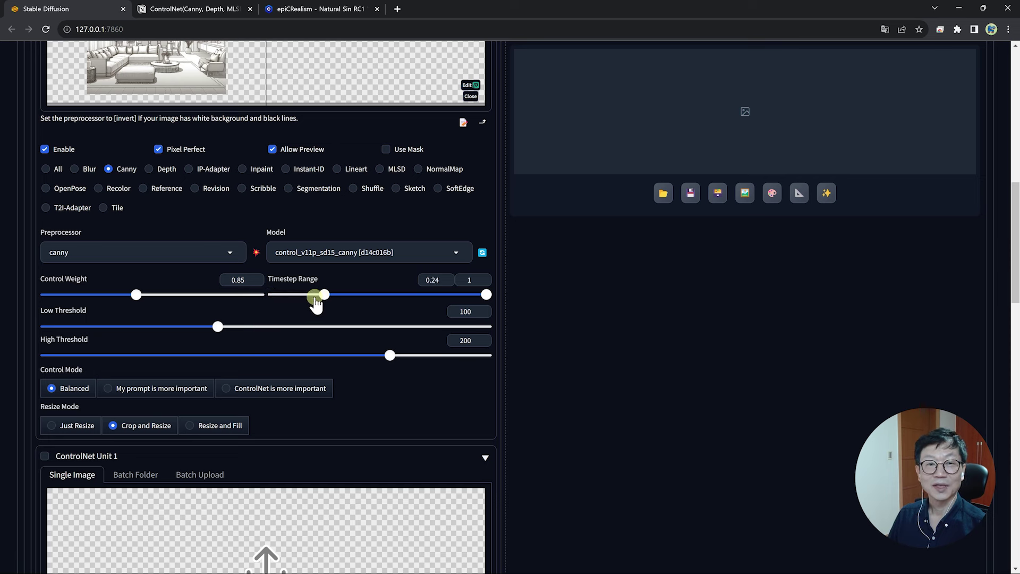
- Set ControlNet Unit 0's Timestep Range back to the full span from 0 to 1
{"action": "left_click_drag", "start_coordinate": [317, 303], "coordinate": [273, 295]}
{"action": "left_click_drag", "start_coordinate": [487, 297], "coordinate": [447, 302]}
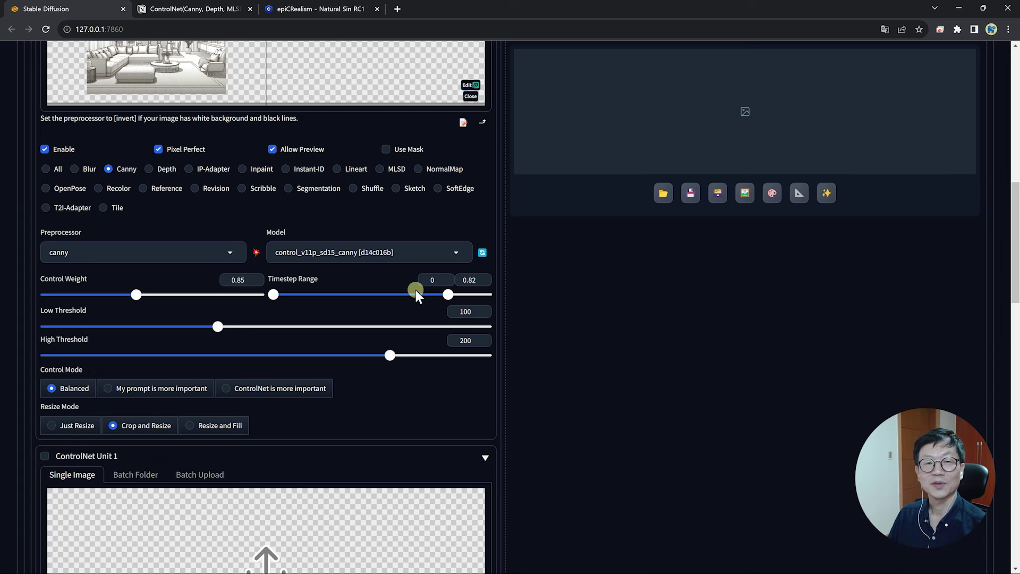
{"action": "left_click_drag", "start_coordinate": [448, 295], "coordinate": [487, 295]}
{"action": "scroll", "coordinate": [298, 287], "scroll_direction": "down", "scroll_amount": 2}
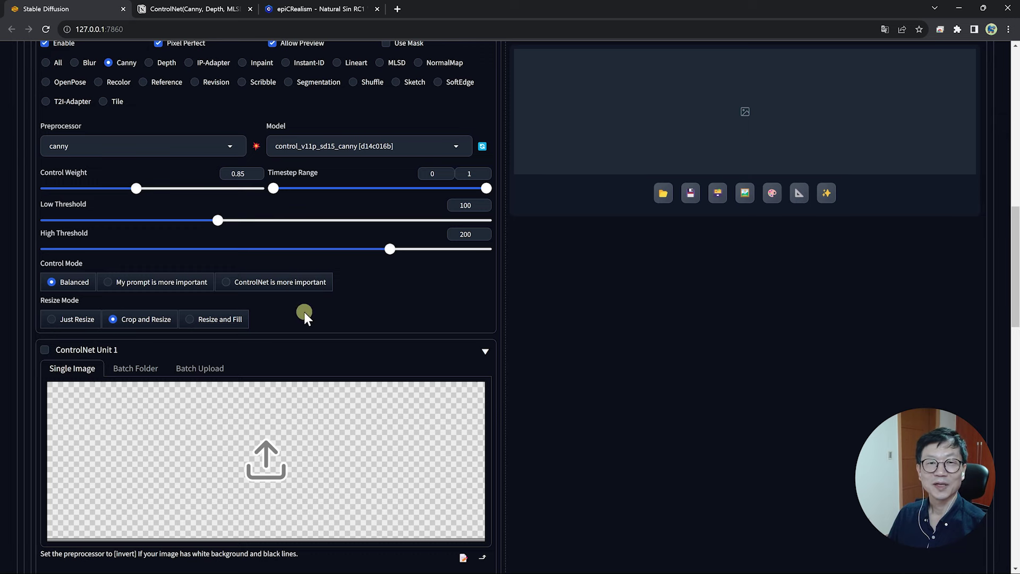
- Set the batch count to 4 and generate the living room images
{"action": "scroll", "coordinate": [621, 380], "scroll_direction": "up", "scroll_amount": 15}
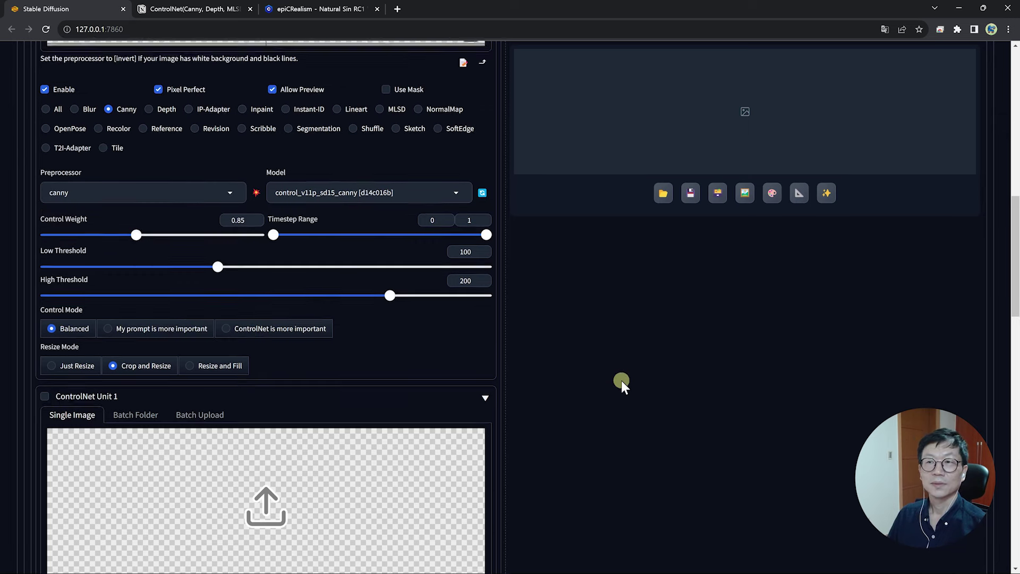
{"action": "double_click", "coordinate": [474, 268]}
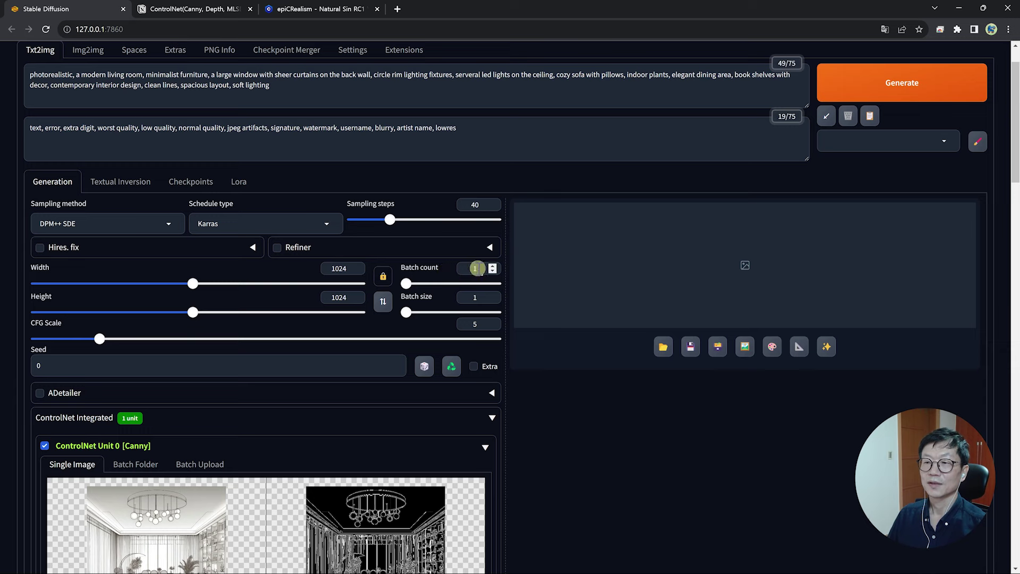
{"action": "type", "text": "4"}
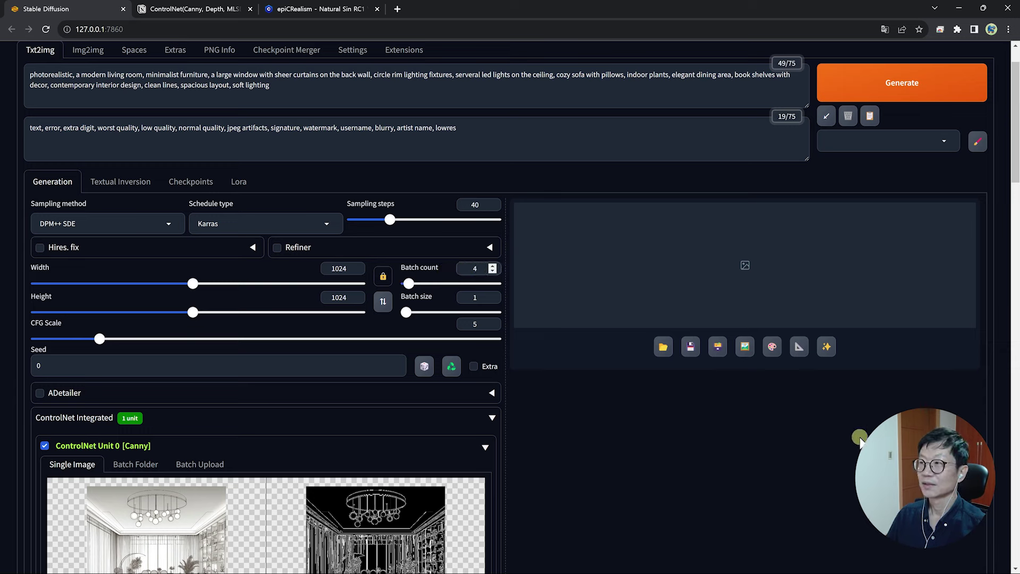
{"action": "left_click", "coordinate": [905, 96]}
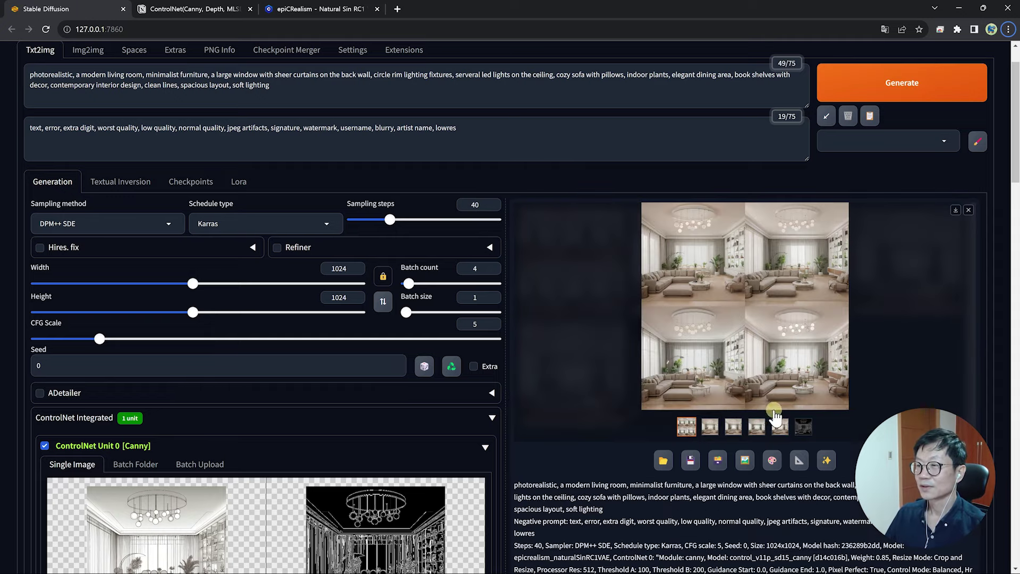
- Open the txt2img-images output folder and examine the generated images in its 2024-11-19 subfolder
{"action": "scroll", "coordinate": [781, 362], "scroll_direction": "down", "scroll_amount": 1}
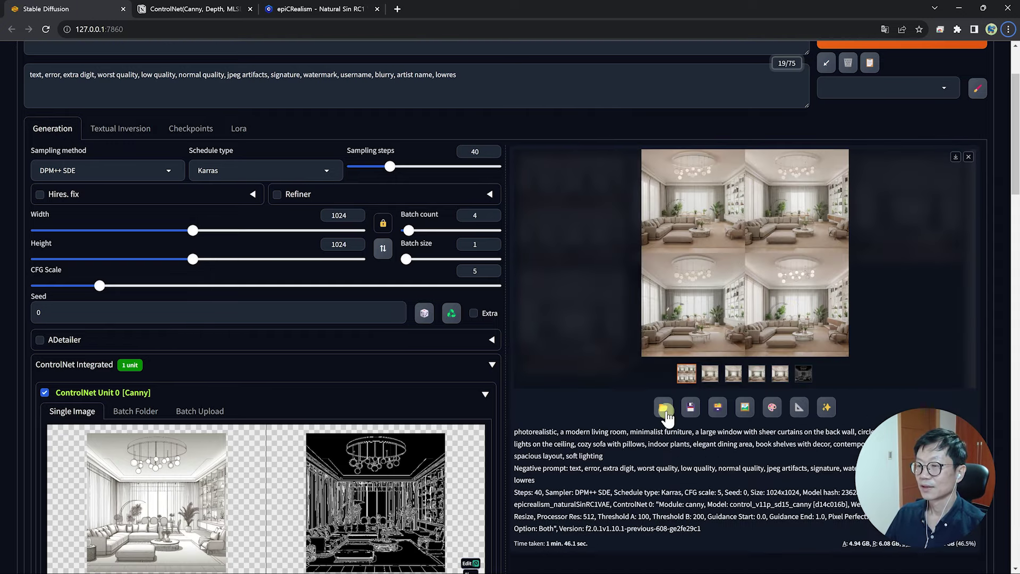
{"action": "left_click", "coordinate": [666, 410]}
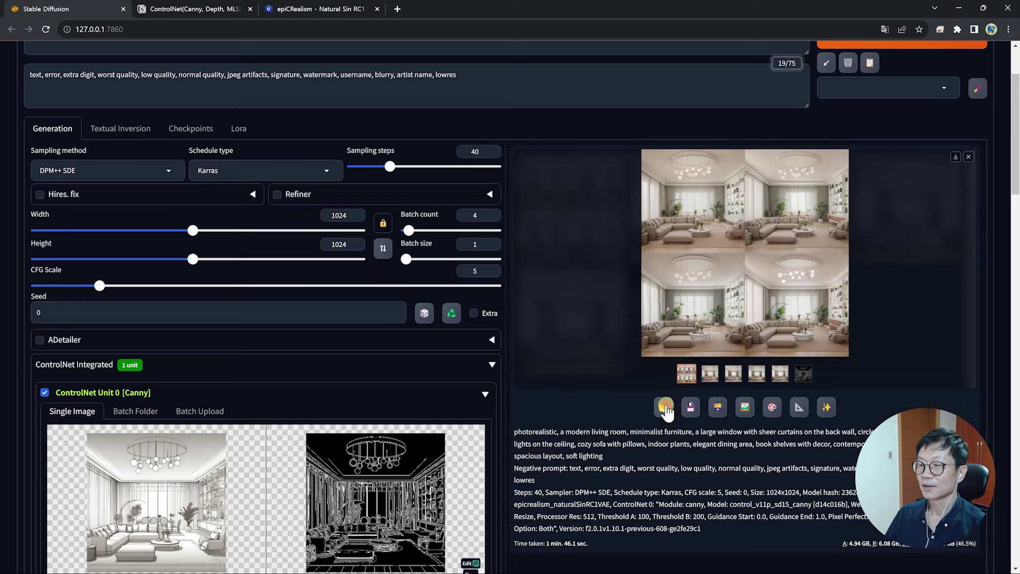
{"action": "mouse_move", "coordinate": [190, 566]}
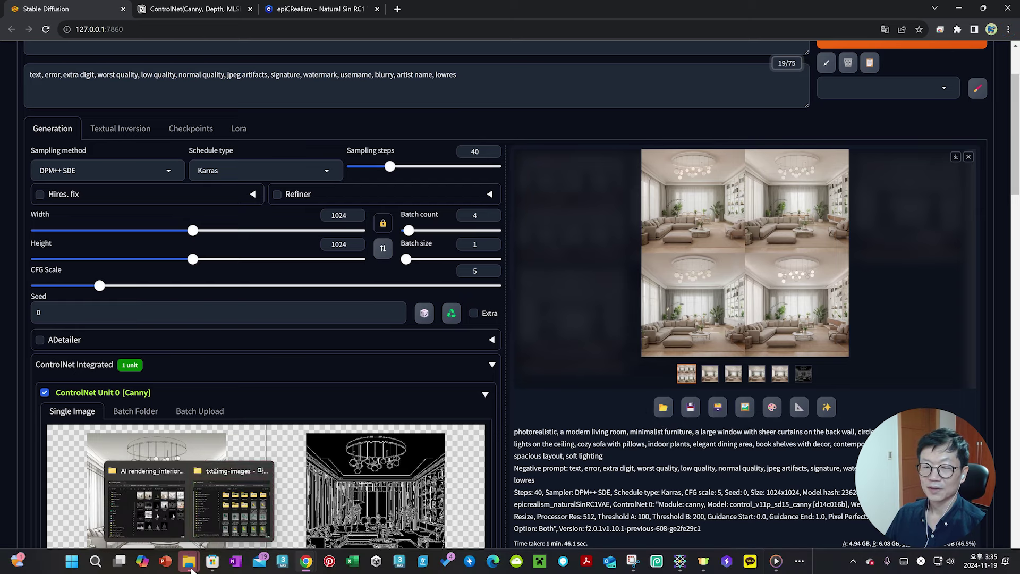
{"action": "left_click", "coordinate": [211, 530]}
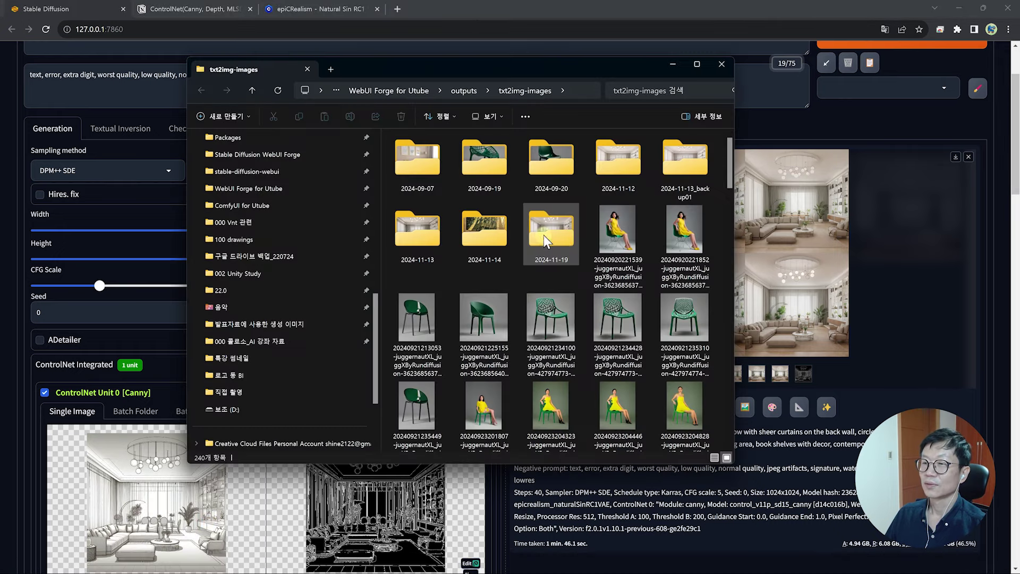
{"action": "double_click", "coordinate": [554, 237]}
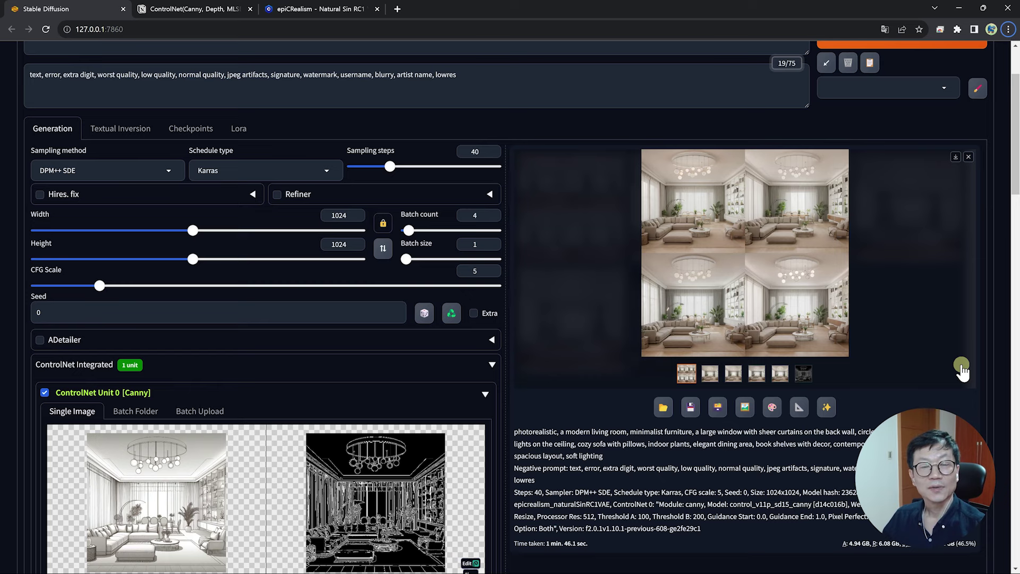
- Enable ControlNet Unit 1 with the MLSD control type and disable ControlNet Unit 0
{"action": "scroll", "coordinate": [518, 426], "scroll_direction": "down", "scroll_amount": 15}
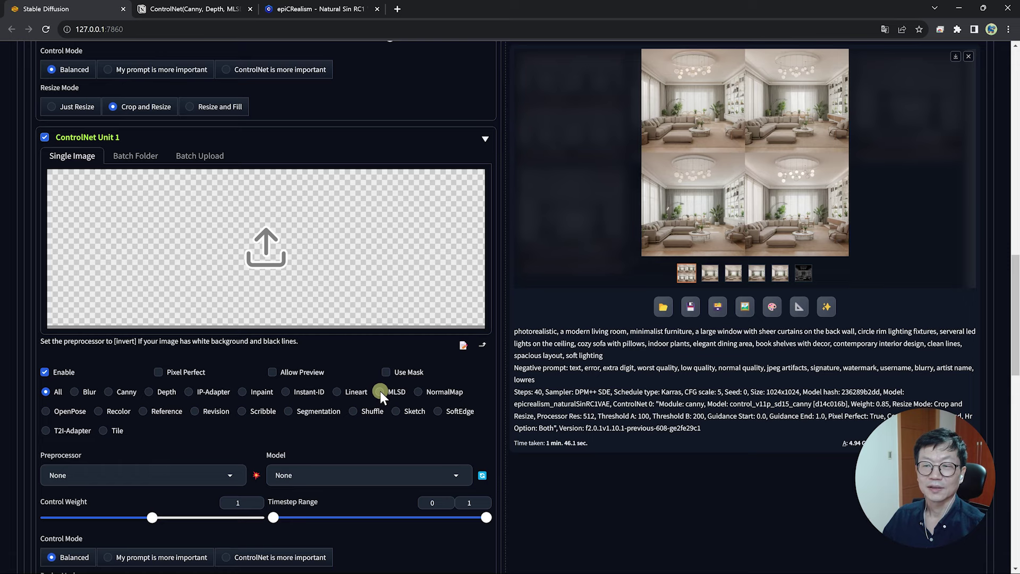
{"action": "scroll", "coordinate": [381, 391], "scroll_direction": "up", "scroll_amount": 7}
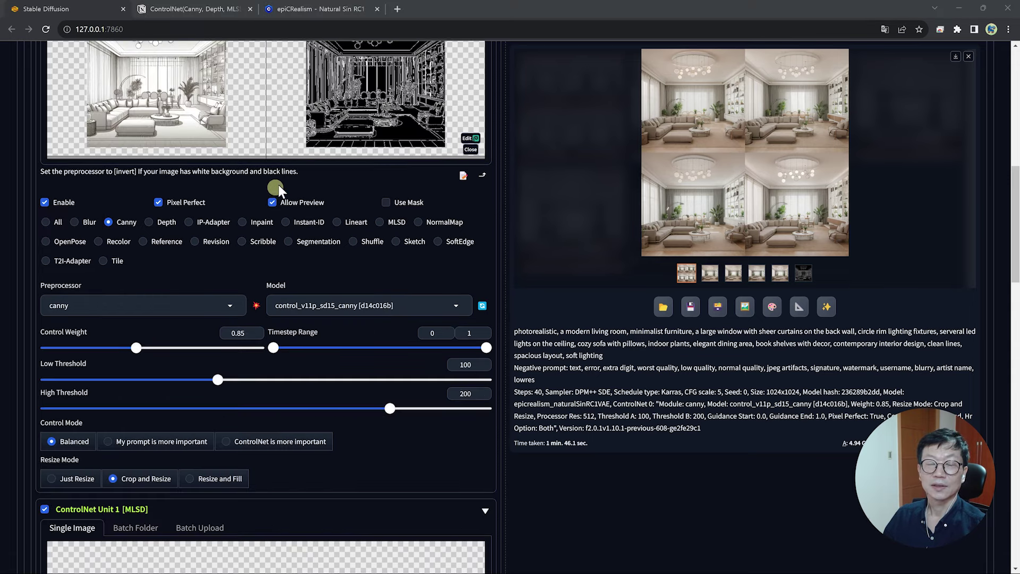
{"action": "scroll", "coordinate": [279, 183], "scroll_direction": "up", "scroll_amount": 2}
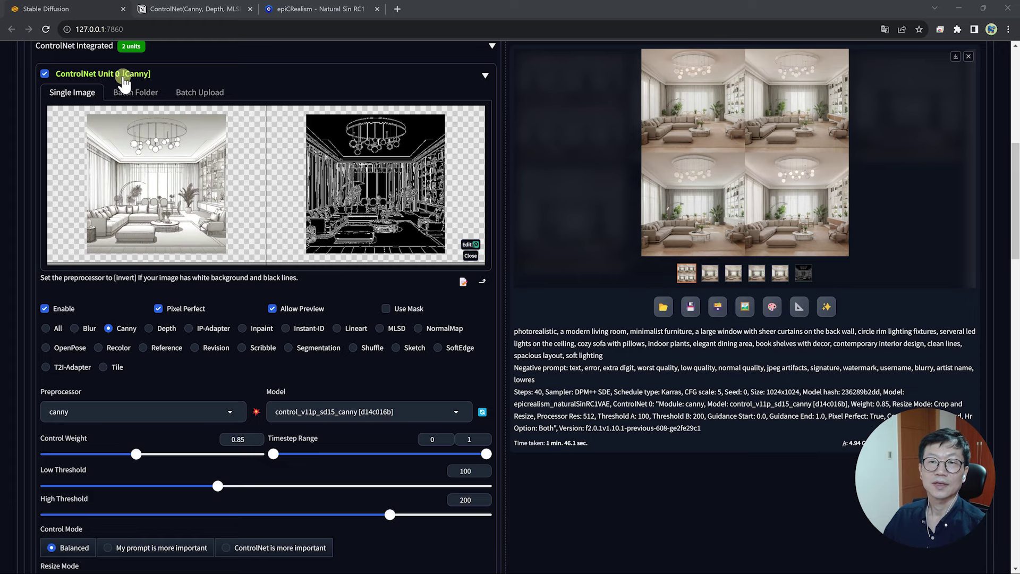
{"action": "left_click", "coordinate": [44, 74]}
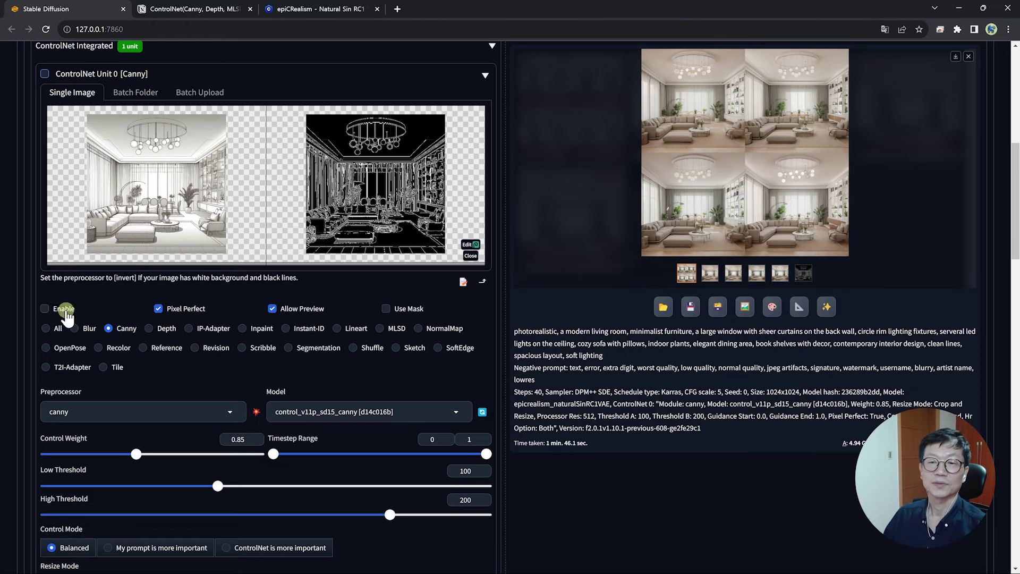
{"action": "scroll", "coordinate": [403, 456], "scroll_direction": "down", "scroll_amount": 8}
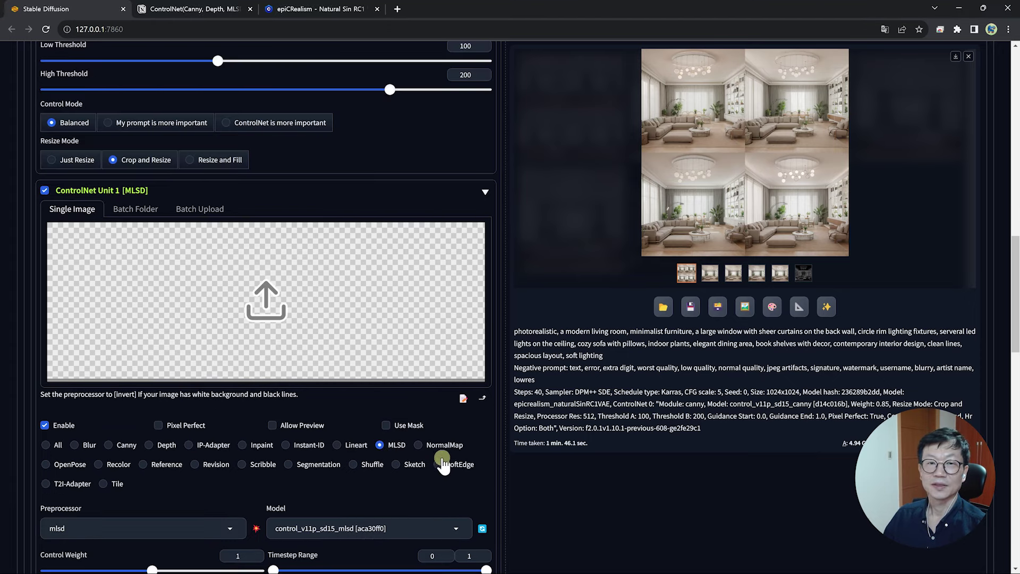
- Select the second individual living room image in the results gallery and reuse its seed for generation
{"action": "scroll", "coordinate": [718, 423], "scroll_direction": "up", "scroll_amount": 2}
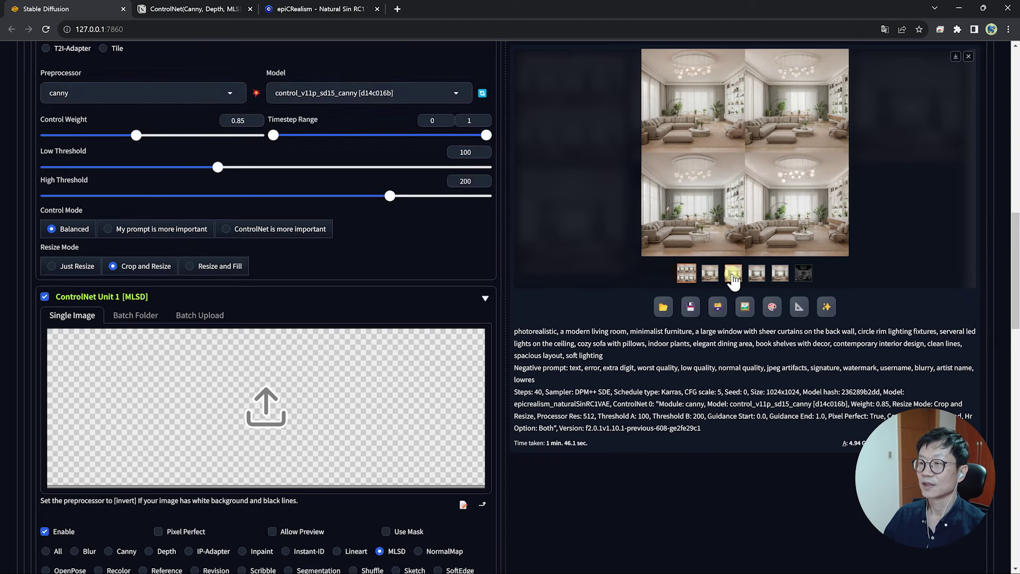
{"action": "left_click", "coordinate": [733, 274]}
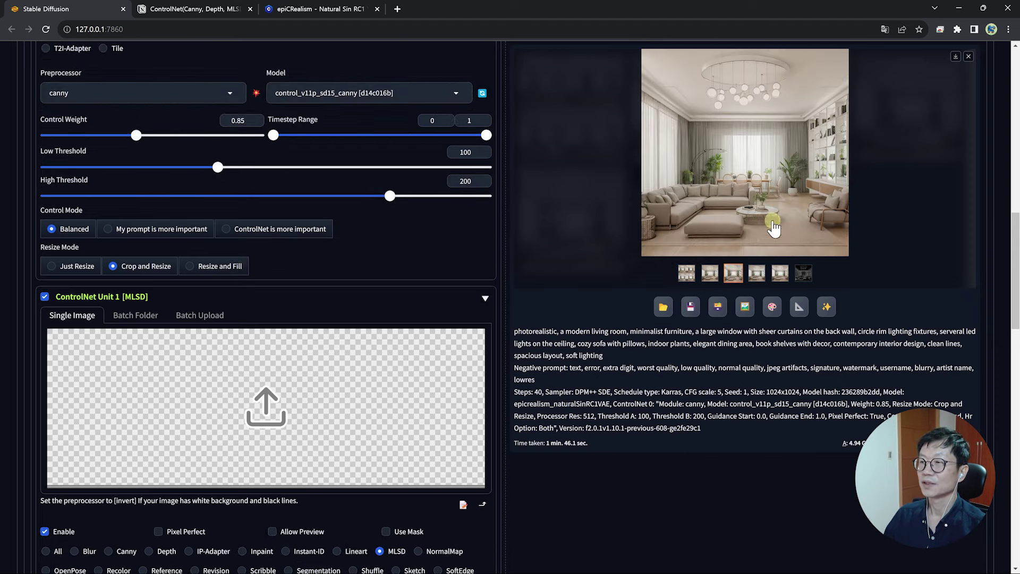
{"action": "scroll", "coordinate": [744, 298], "scroll_direction": "up", "scroll_amount": 3}
{"action": "scroll", "coordinate": [740, 290], "scroll_direction": "up", "scroll_amount": 6}
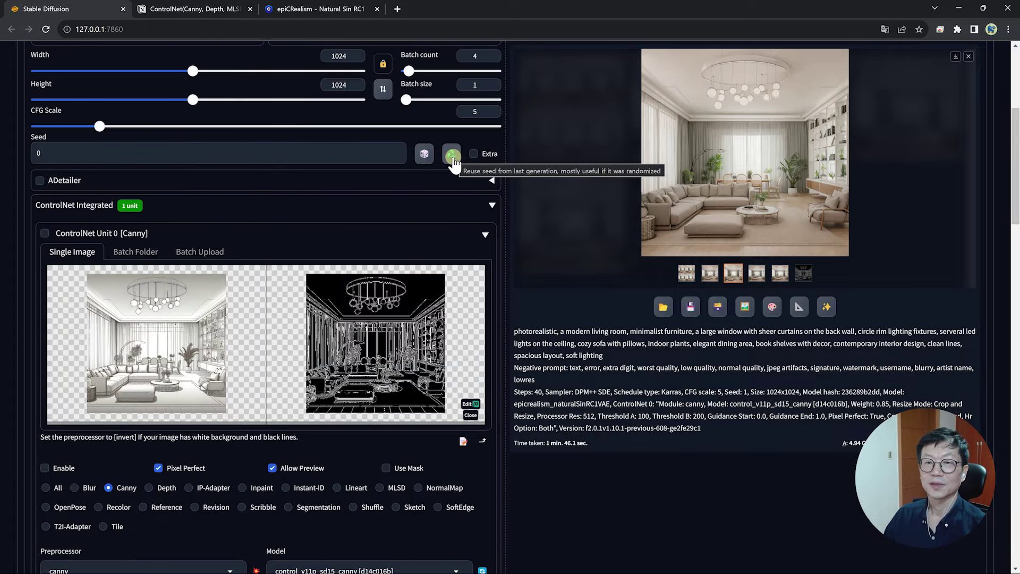
{"action": "left_click", "coordinate": [452, 156]}
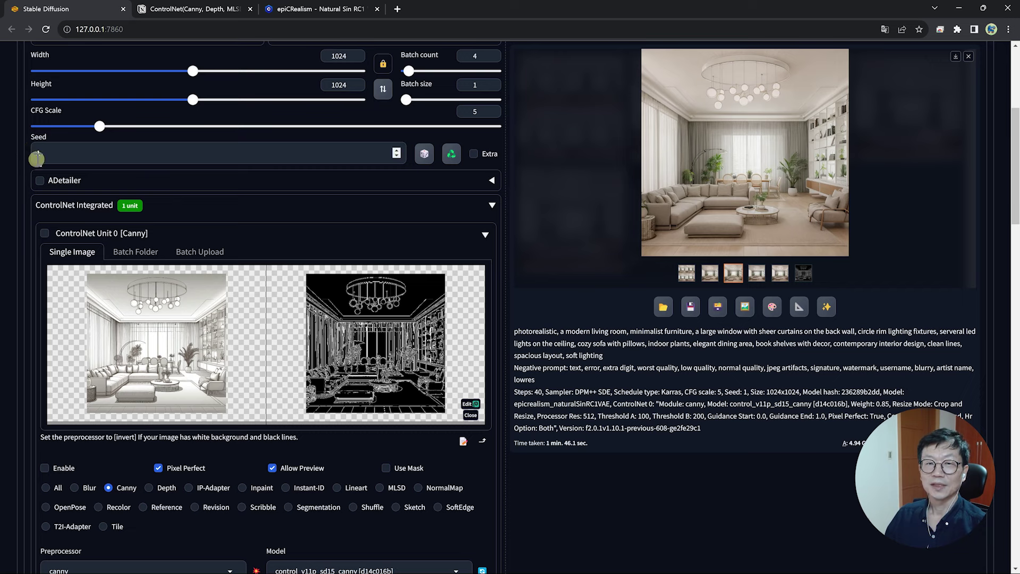